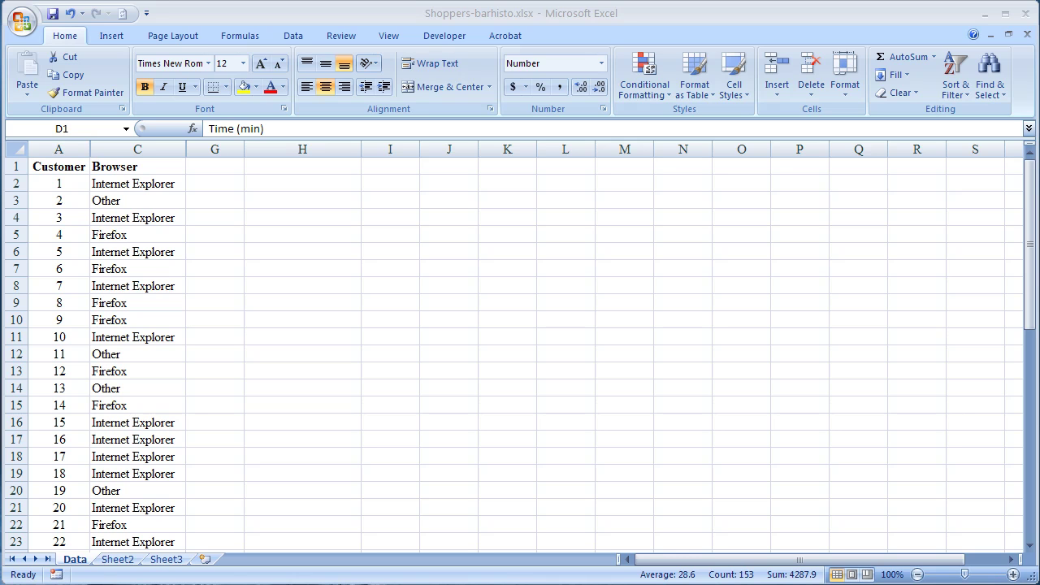
Copy the Internet Explorer entry from C2 into H2
left_click(1031, 534)
left_click(1030, 535)
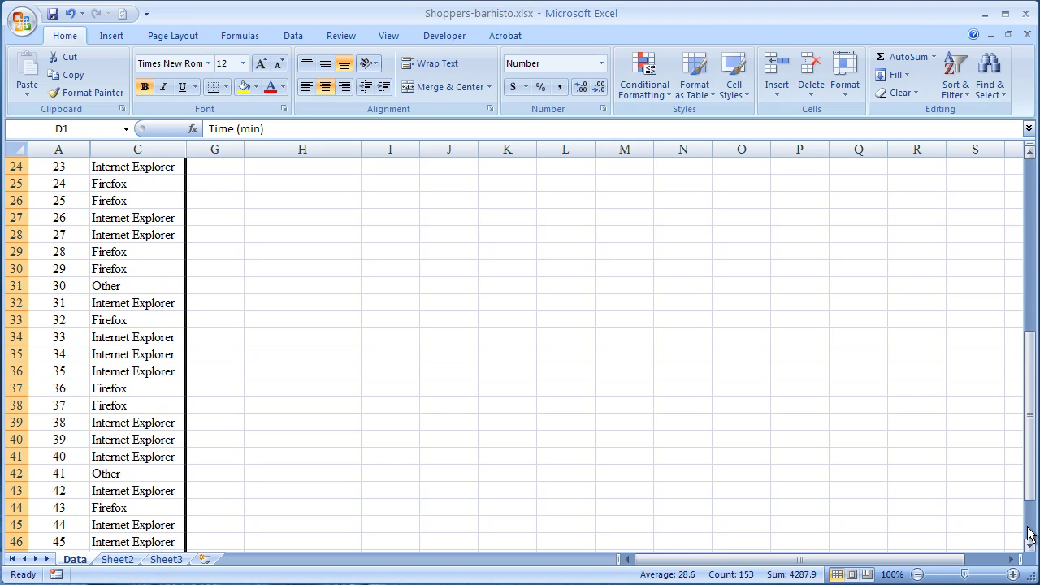
left_click(1030, 535)
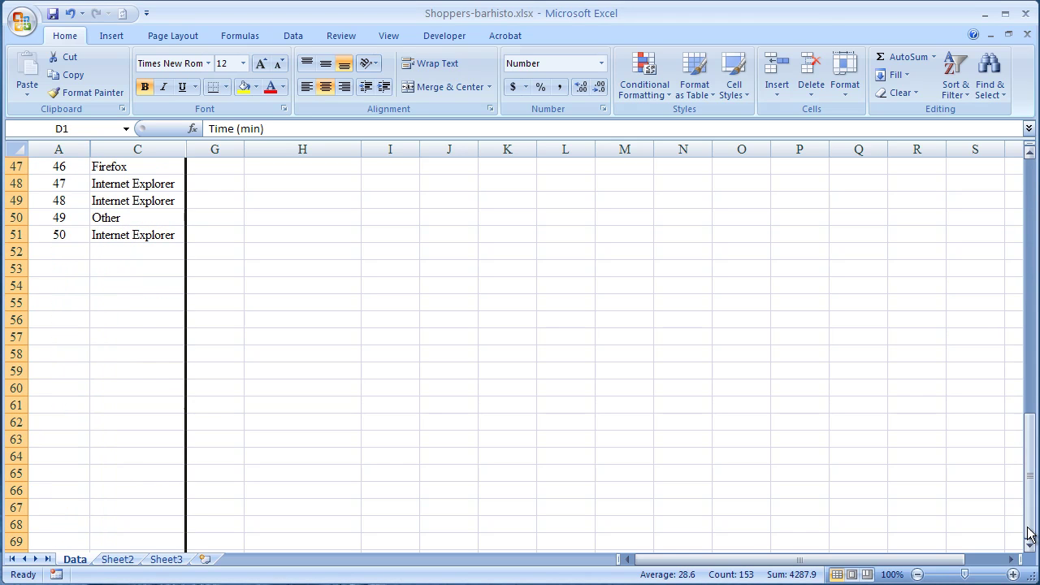
left_click(1032, 170)
left_click(1032, 170)
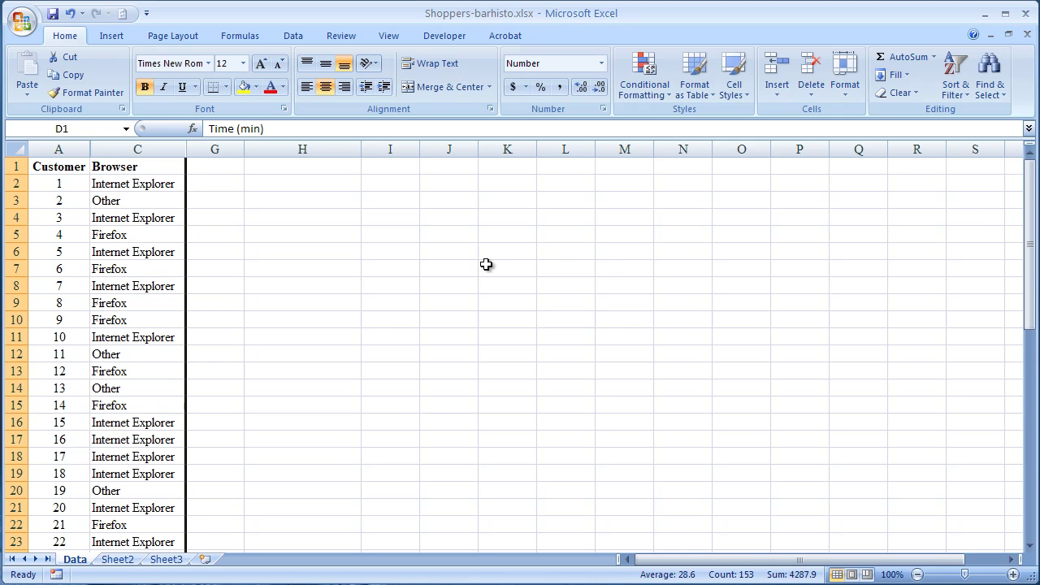
left_click(118, 185)
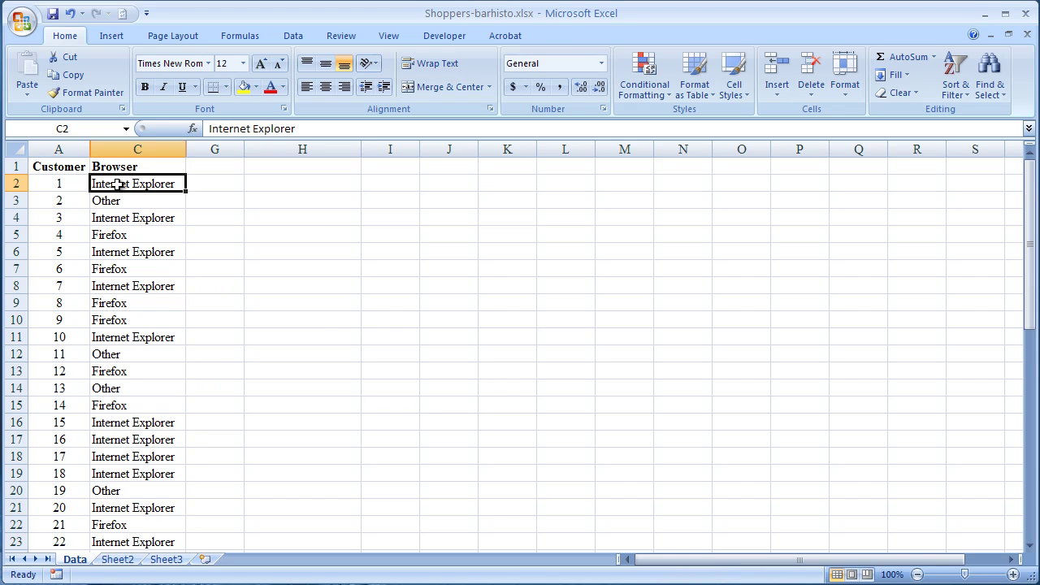
right_click(119, 184)
left_click(157, 214)
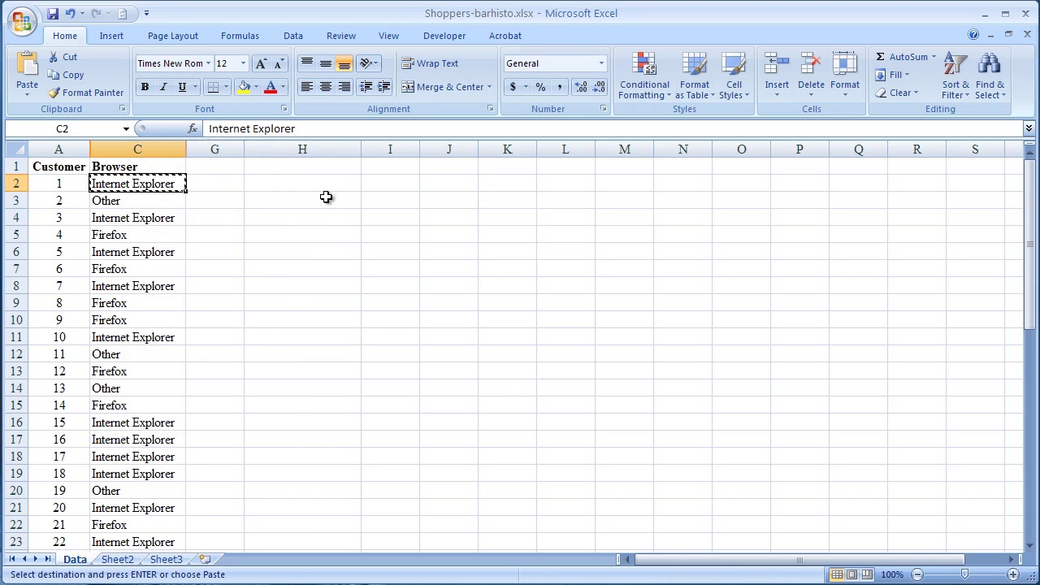
left_click(324, 185)
right_click(324, 190)
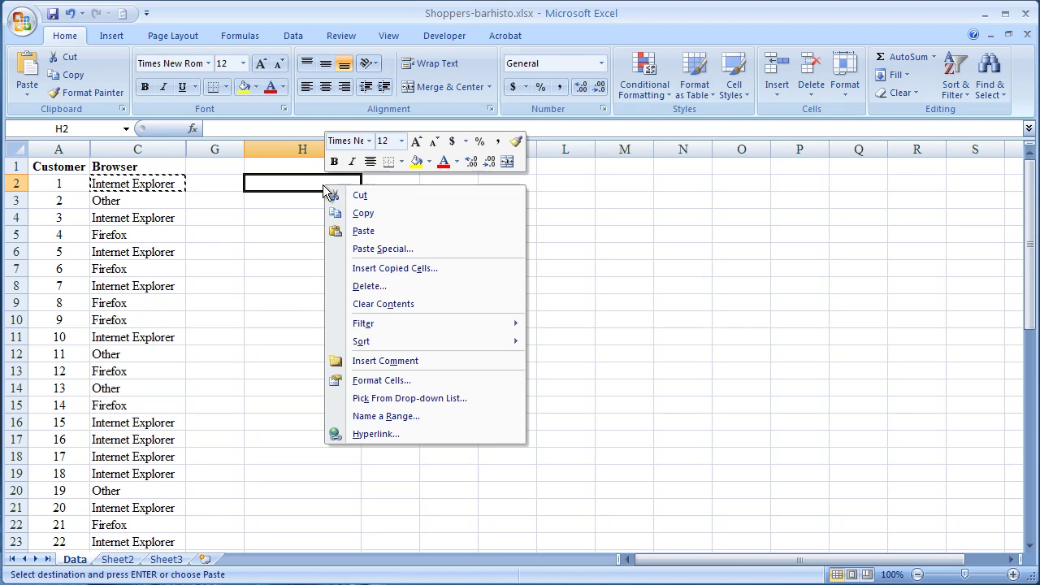
left_click(360, 231)
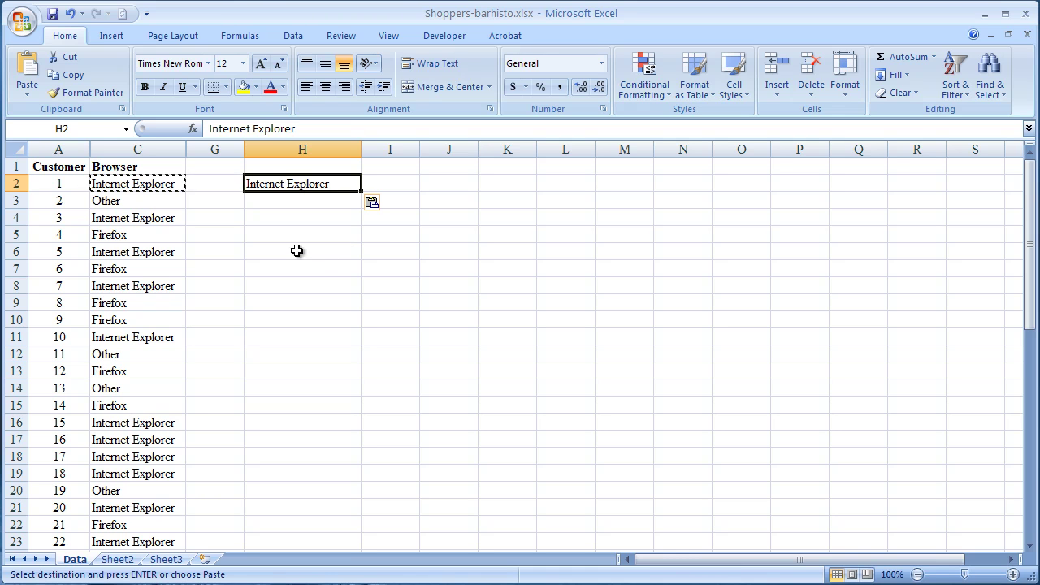
Copy the Firefox entry from C5 into H3
left_click(104, 235)
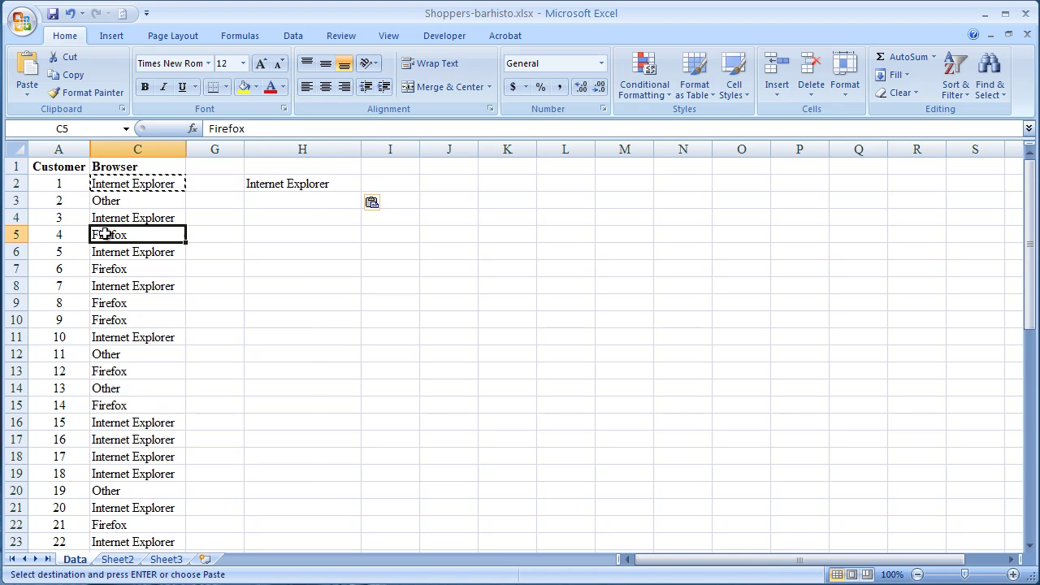
right_click(106, 235)
left_click(144, 263)
left_click(291, 203)
right_click(292, 203)
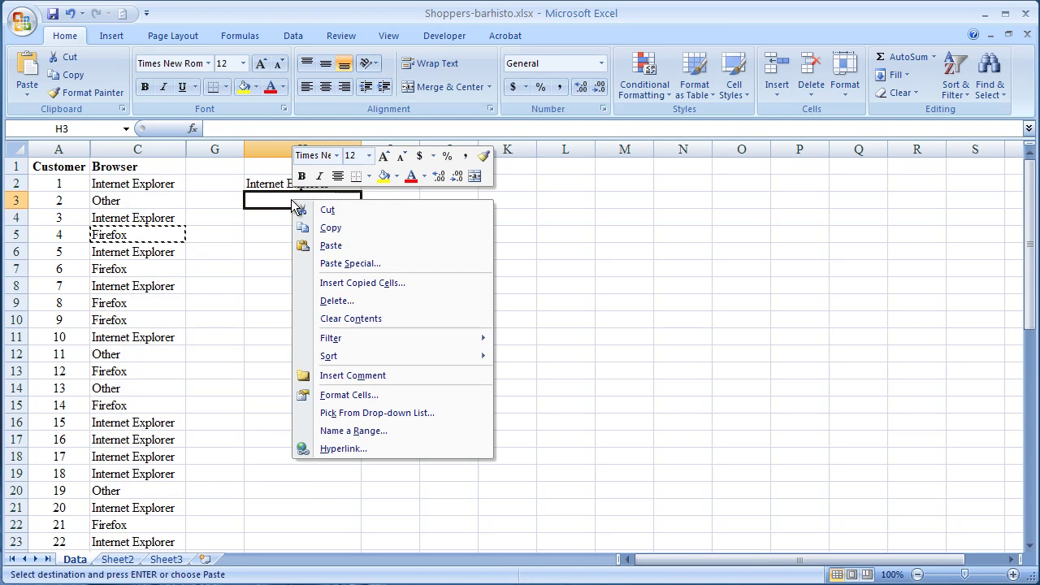
left_click(329, 245)
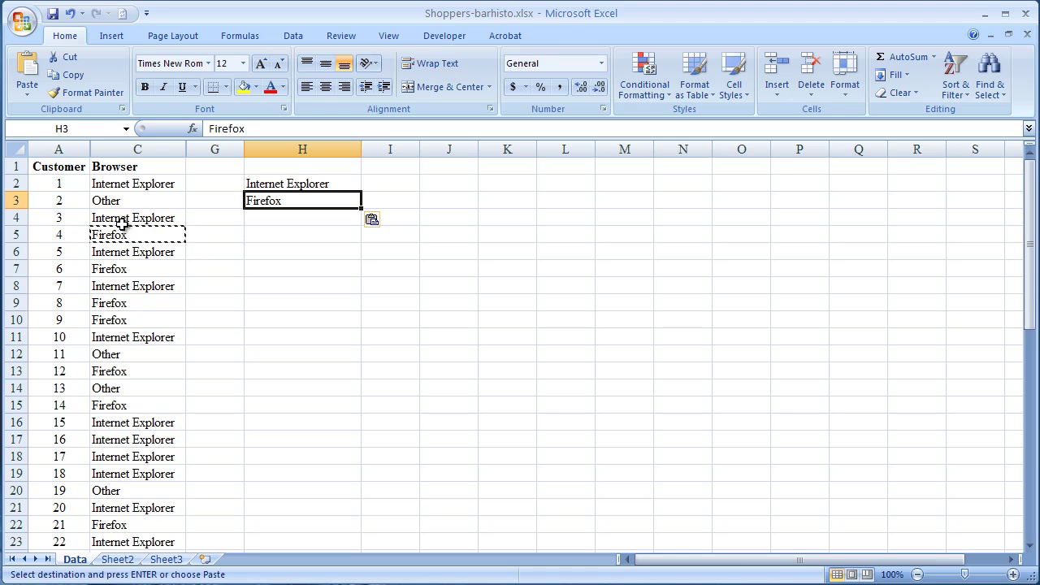
Copy the Other entry from C3 into H4
left_click(107, 202)
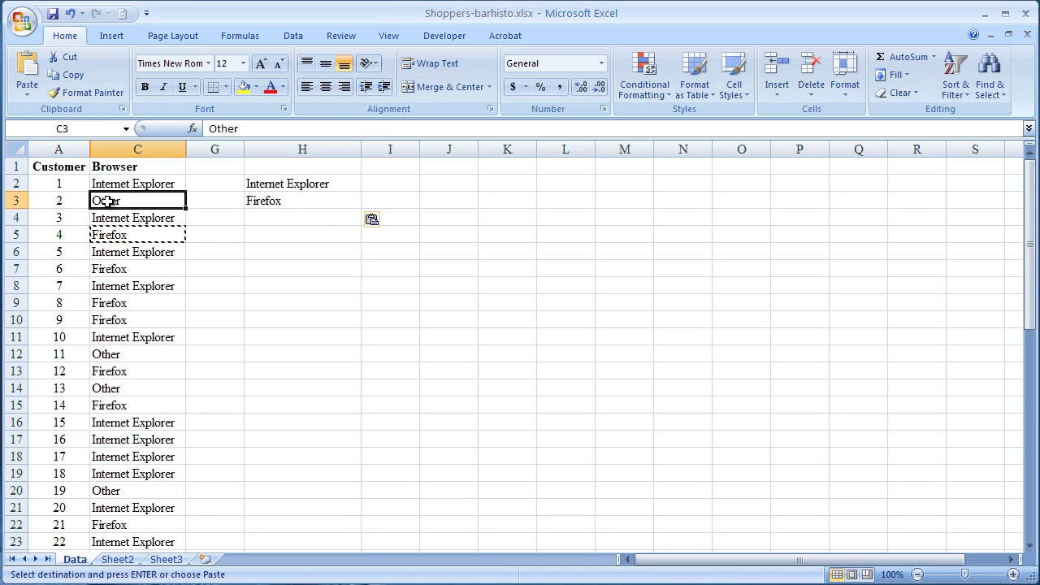
right_click(107, 201)
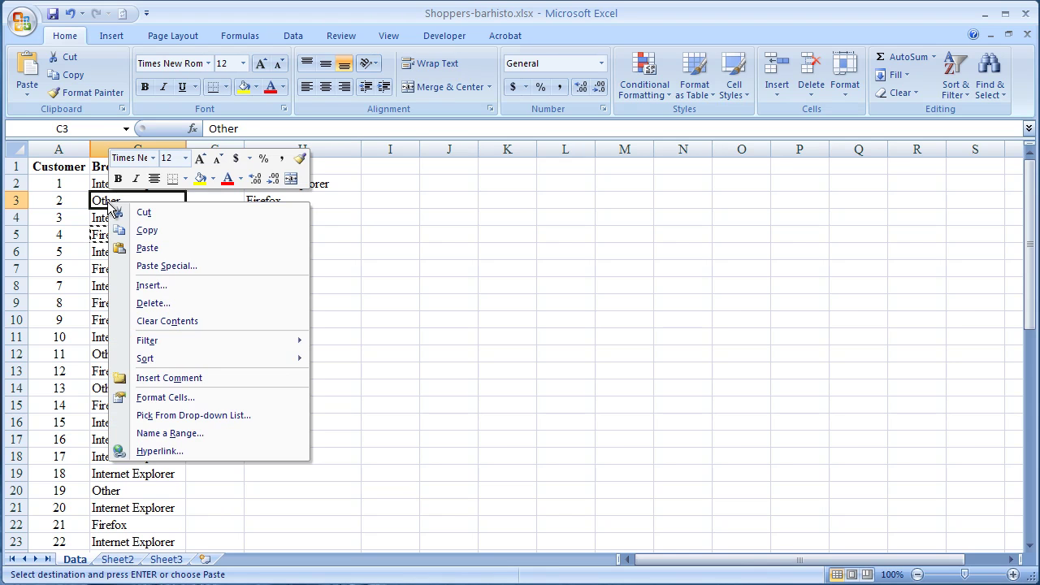
left_click(145, 231)
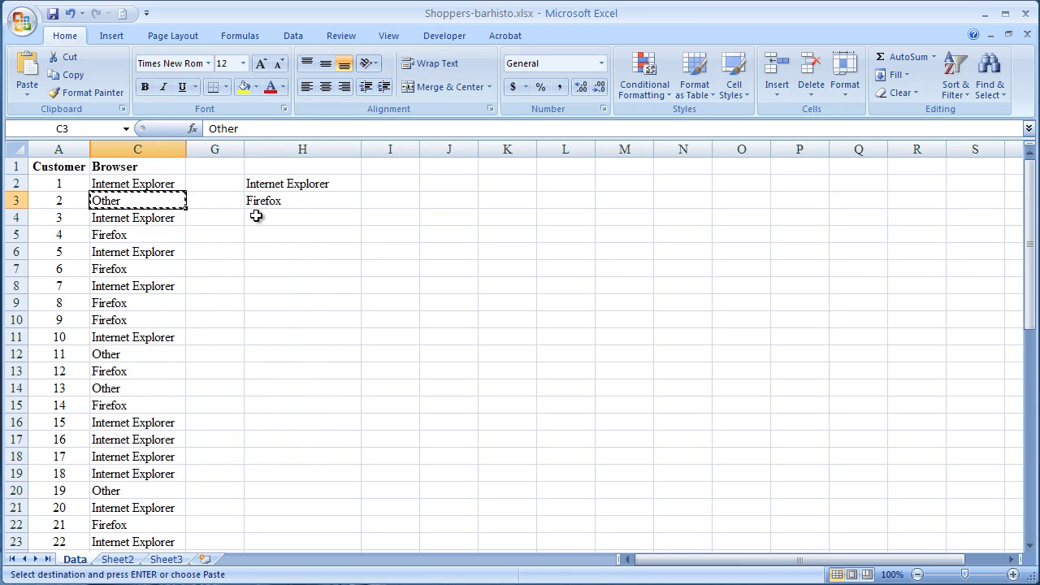
left_click(261, 214)
right_click(266, 214)
left_click(314, 263)
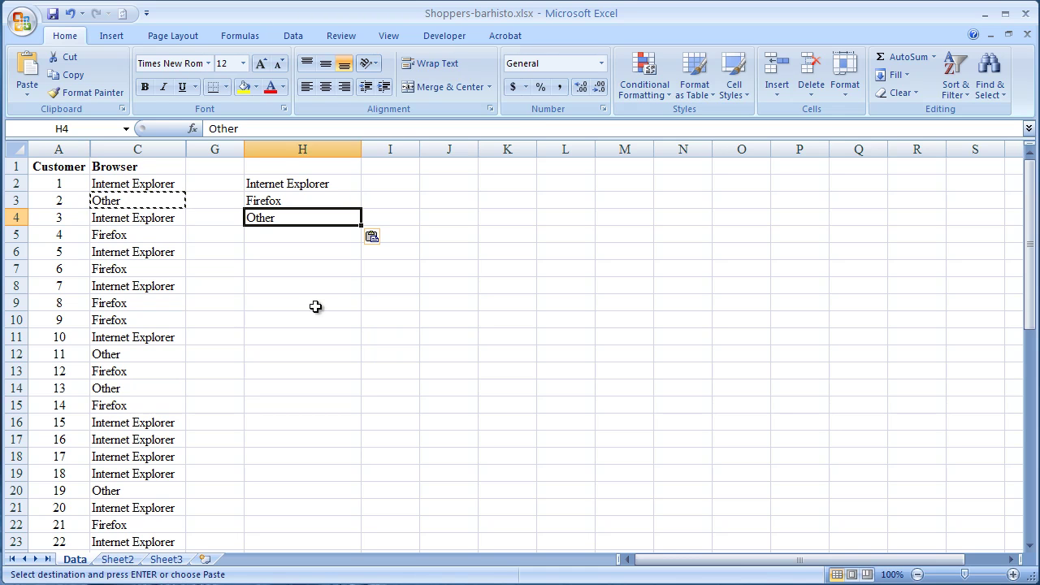
Type the headings BROWSERTYPE in H1 and FREQ in I1
left_click(282, 170)
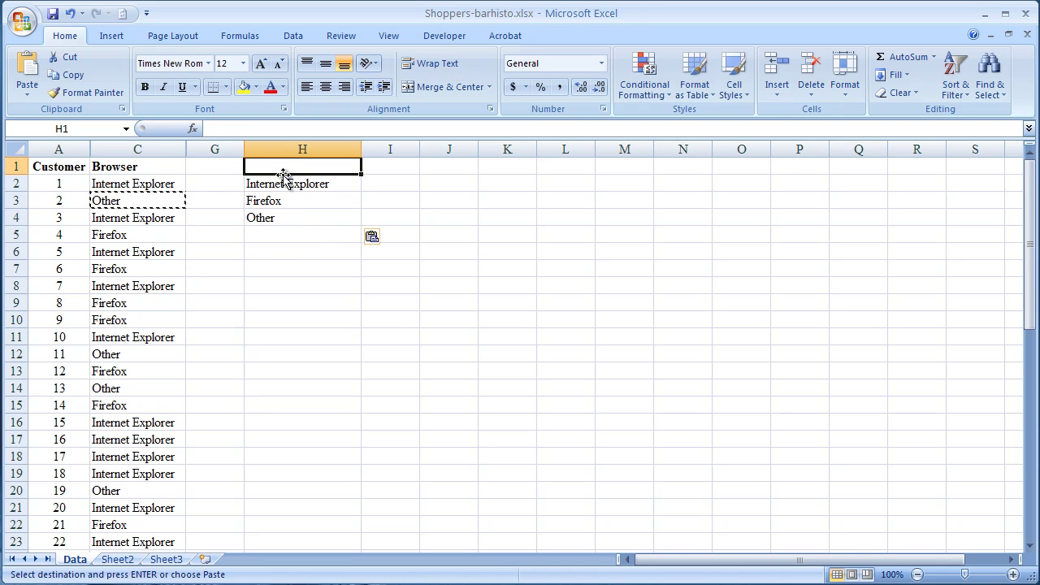
type("b")
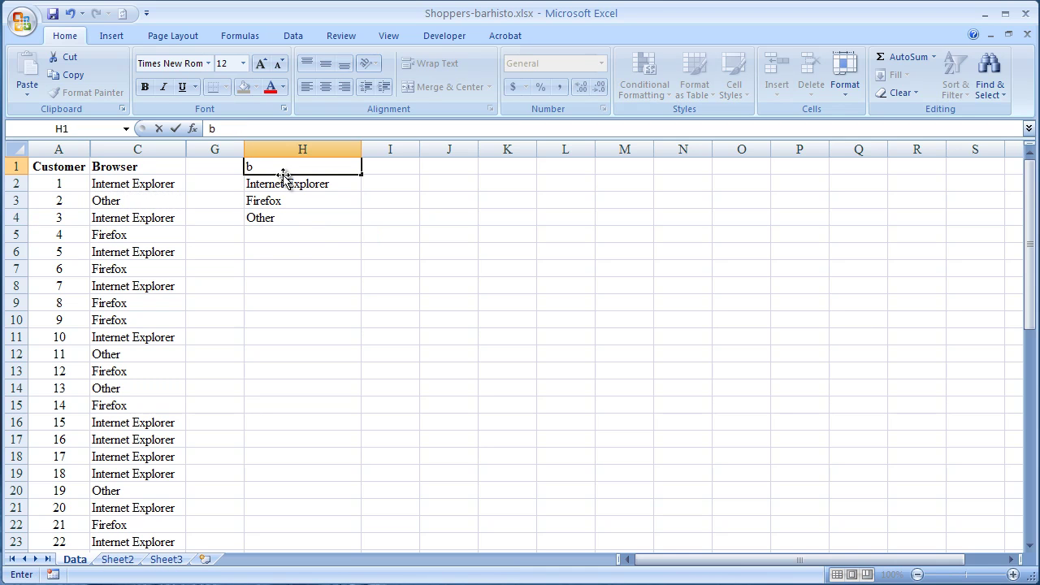
key("BackSpace")
type("BROWSERTYPE")
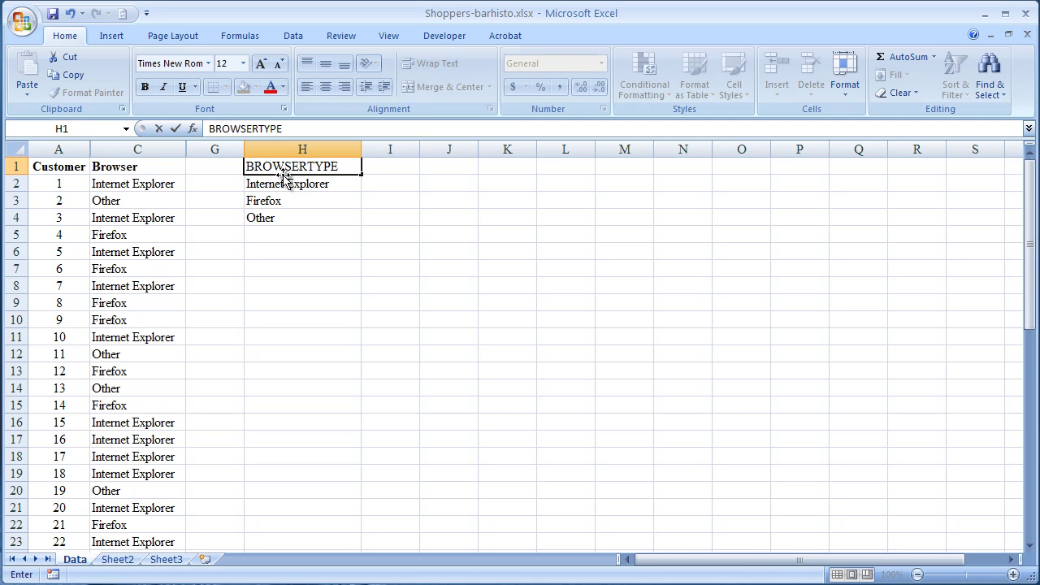
key("Tab")
type("FREQ")
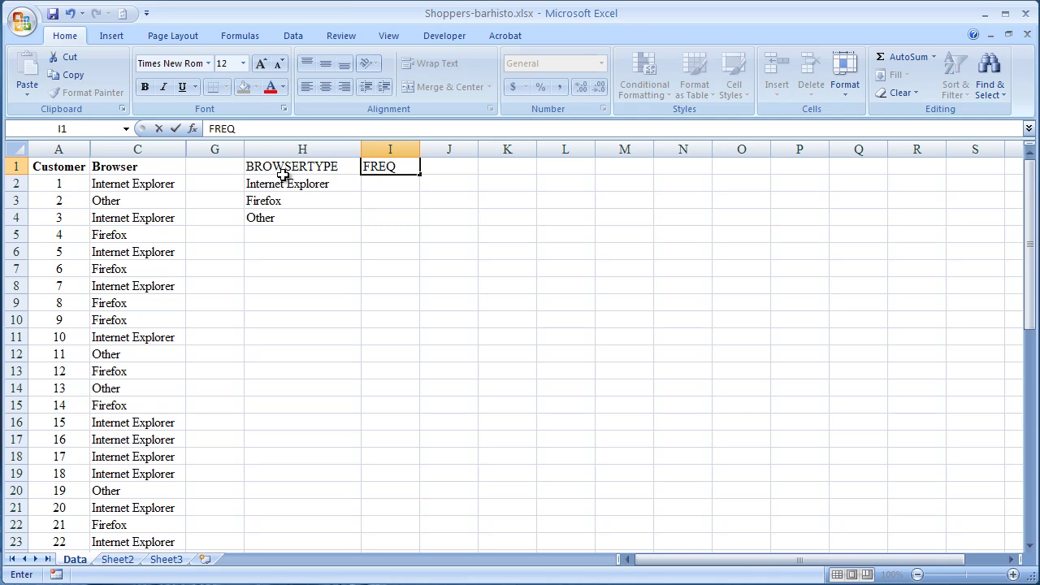
key("Return")
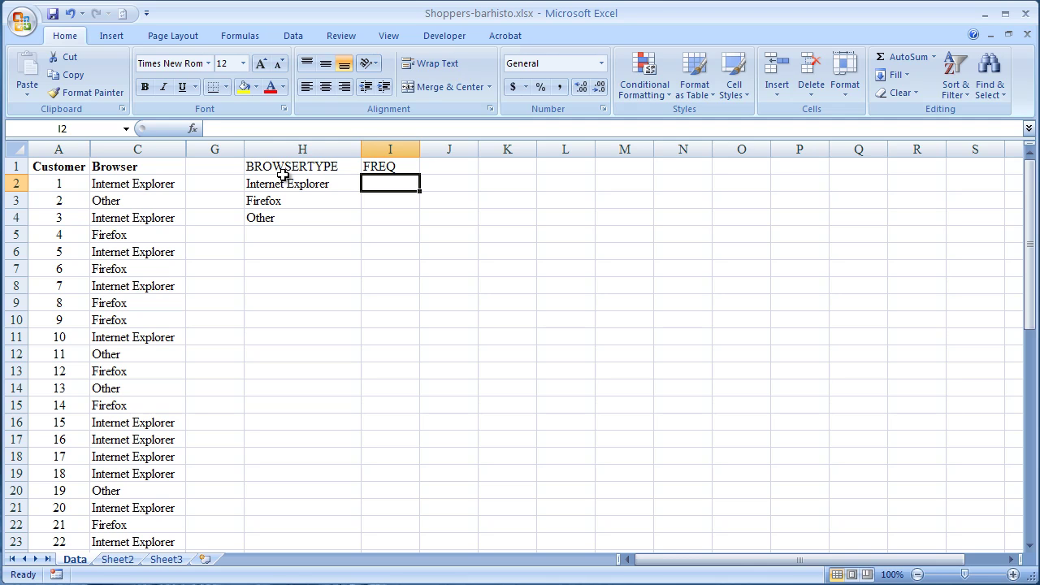
Enter =COUNTIF(C2:C51,H2) in I2, counting 27 Internet Explorer users
type("=")
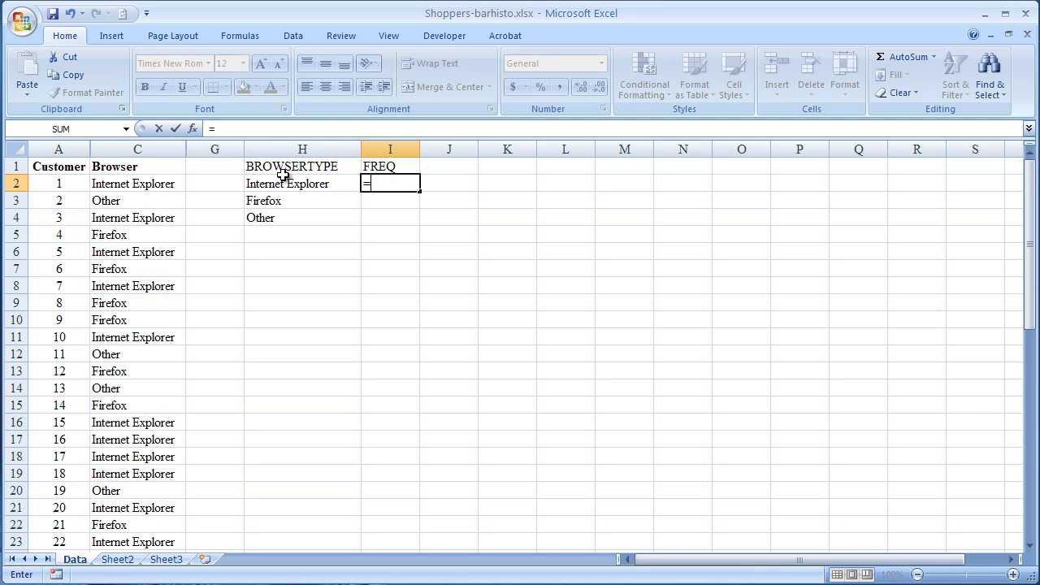
type("coun")
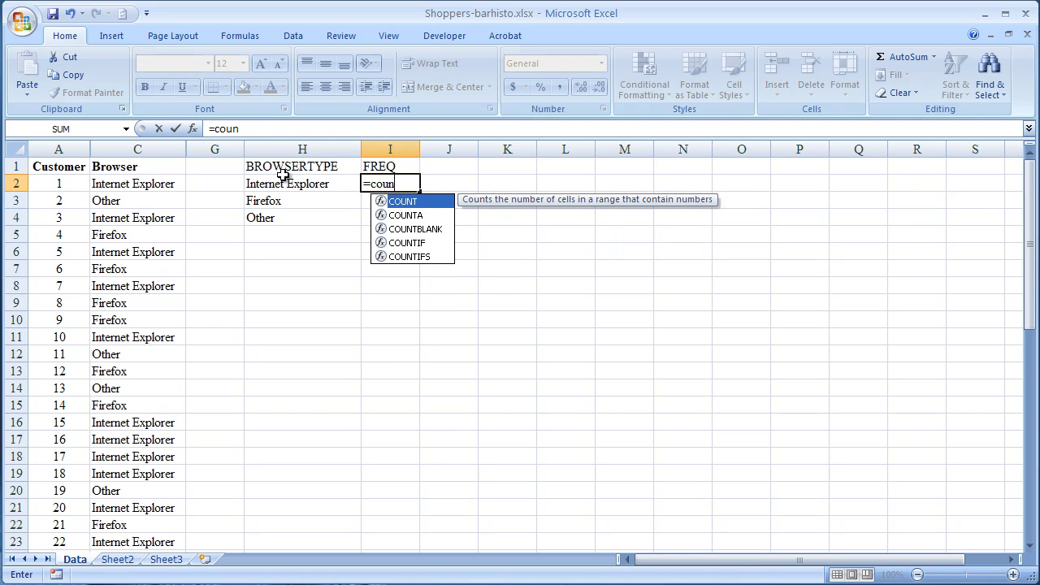
type("tif(")
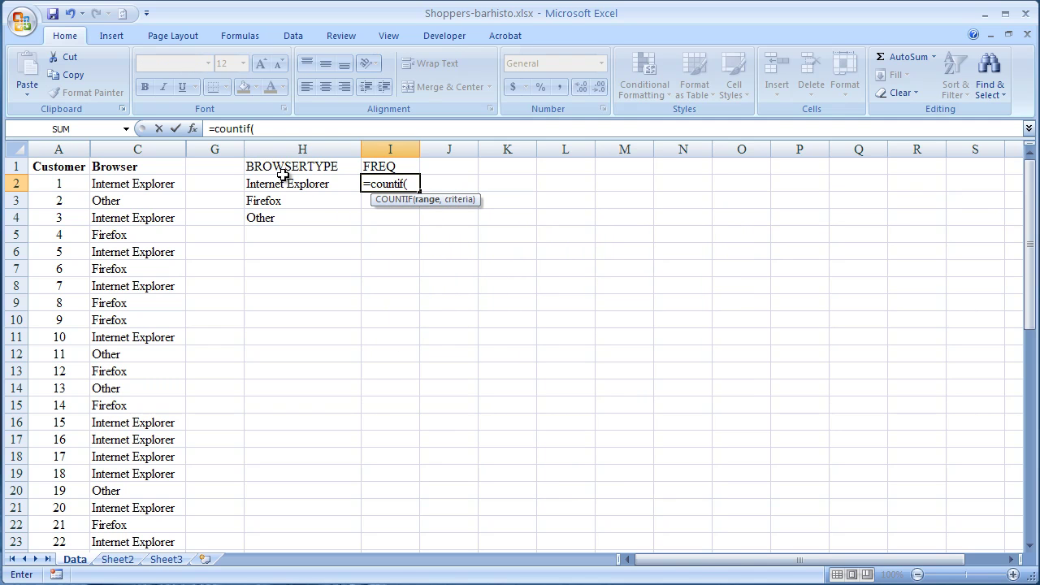
left_click_drag(148, 187, 141, 520)
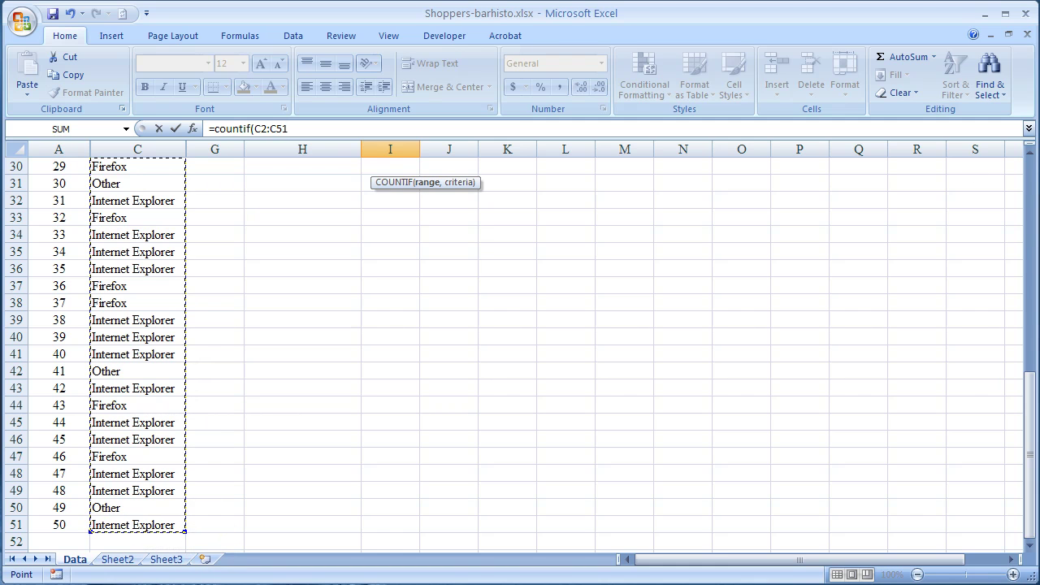
left_click(1031, 183)
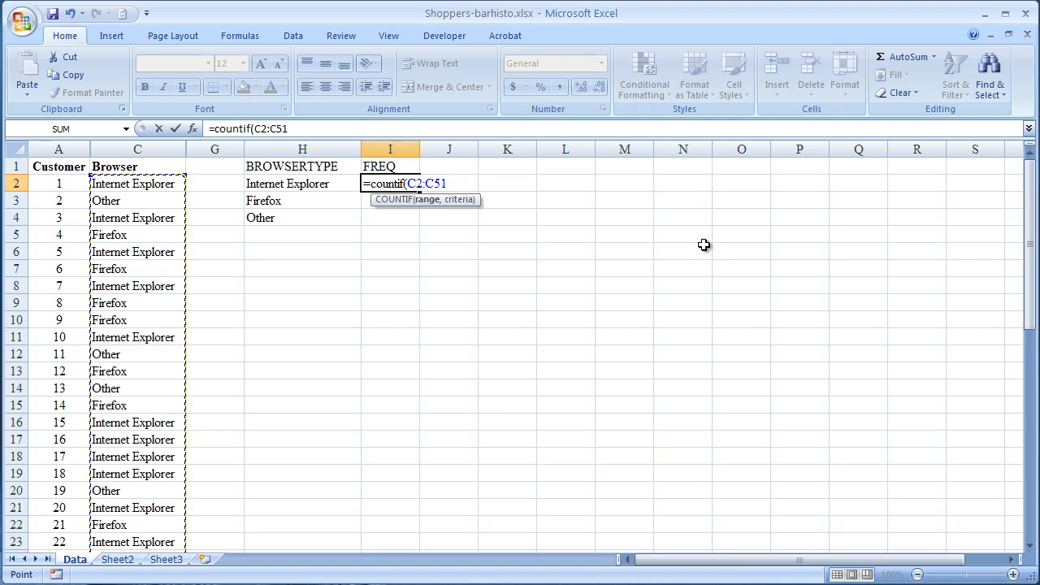
type(",")
left_click(281, 185)
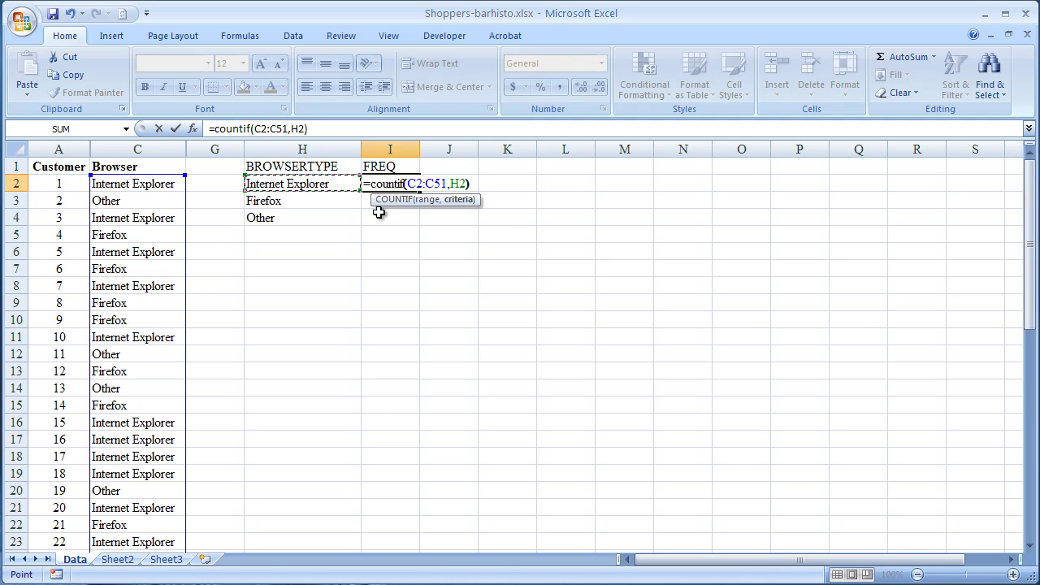
type(")")
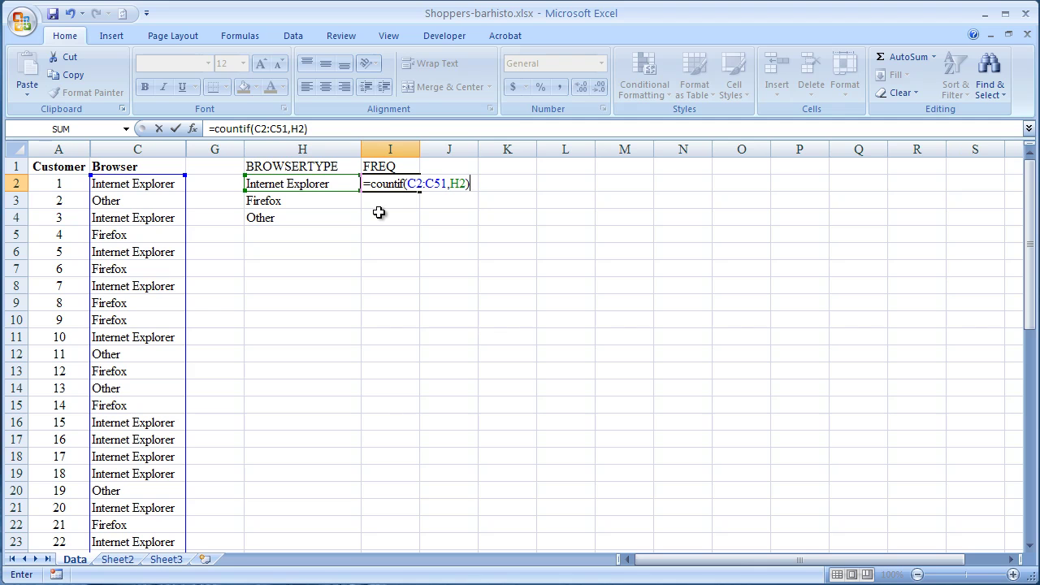
key("Return")
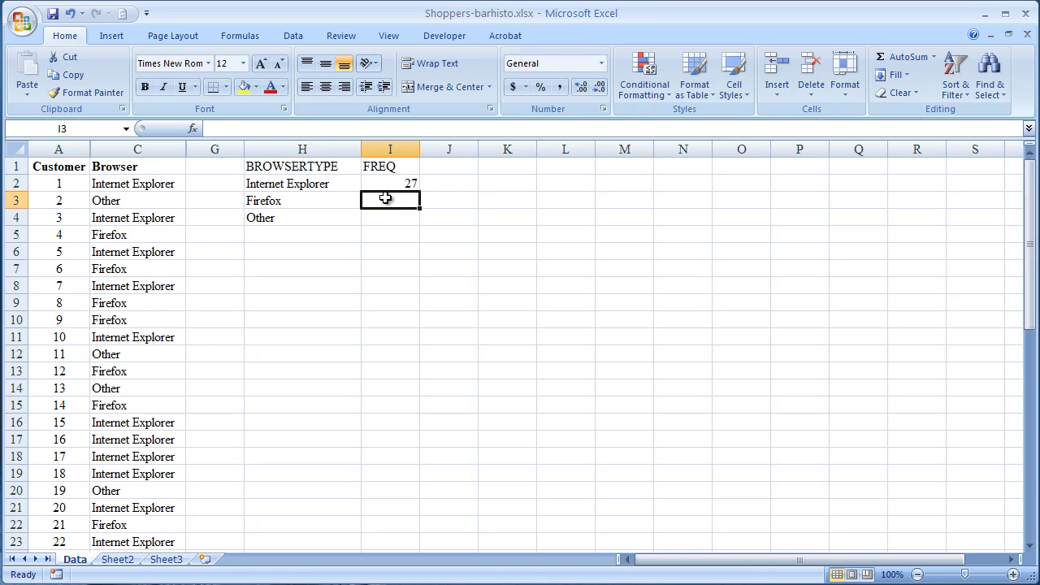
Enter =COUNTIF(C2:C51,H3) in I3, giving 16 Firefox users
type("=count")
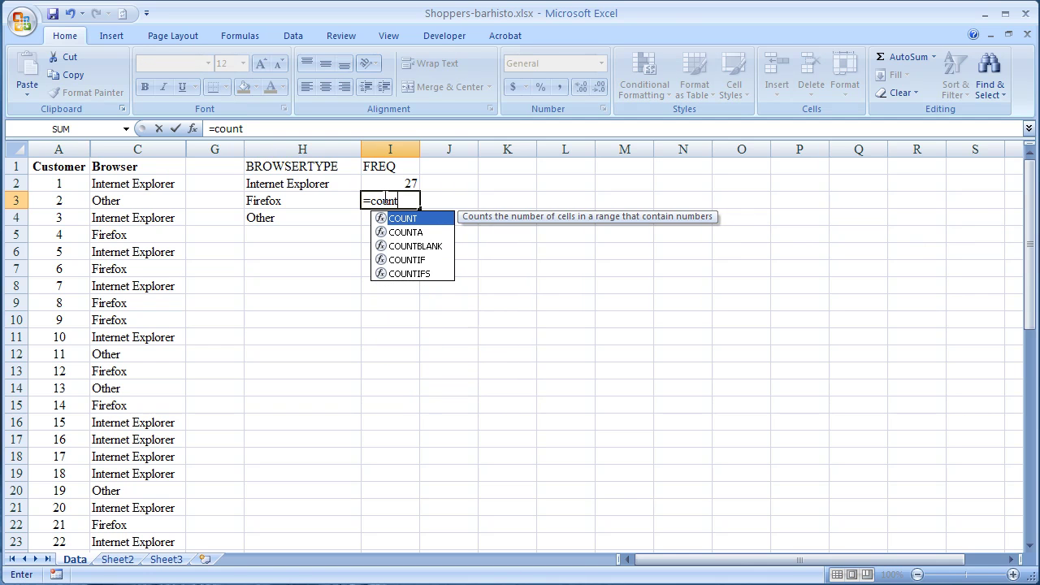
type("if(")
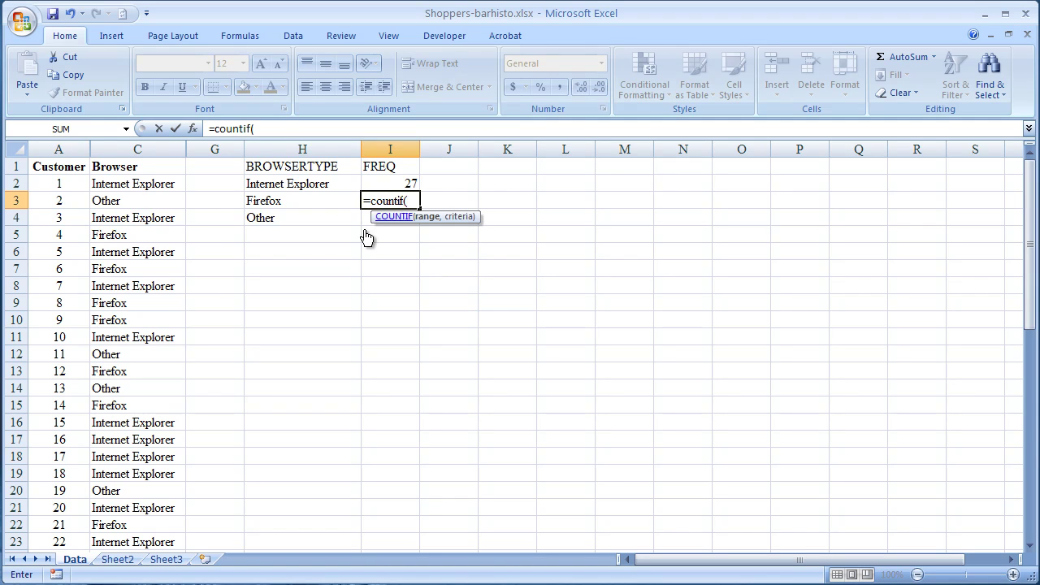
left_click_drag(170, 188, 114, 517)
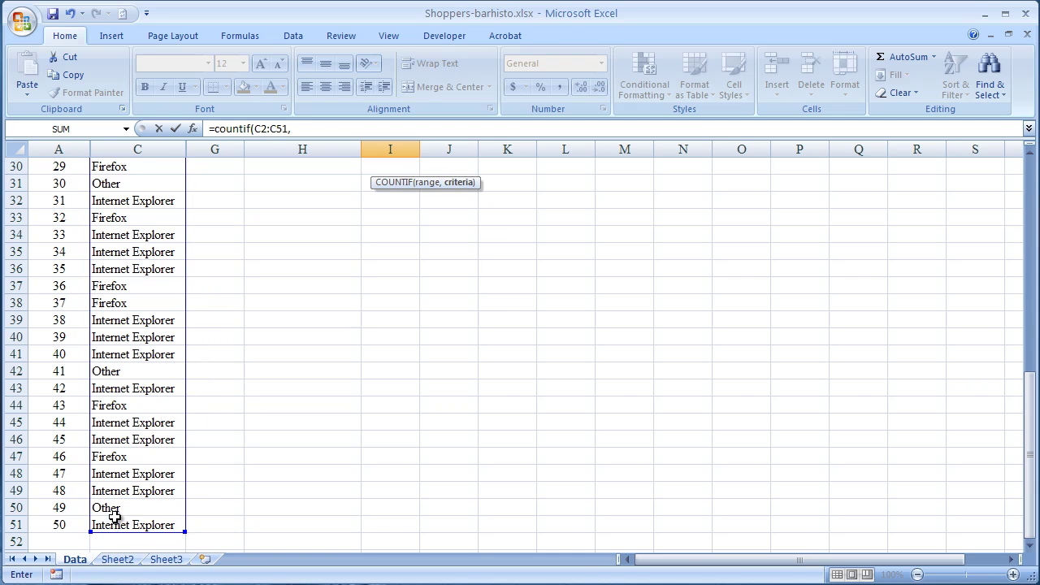
left_click(1029, 175)
left_click(268, 203)
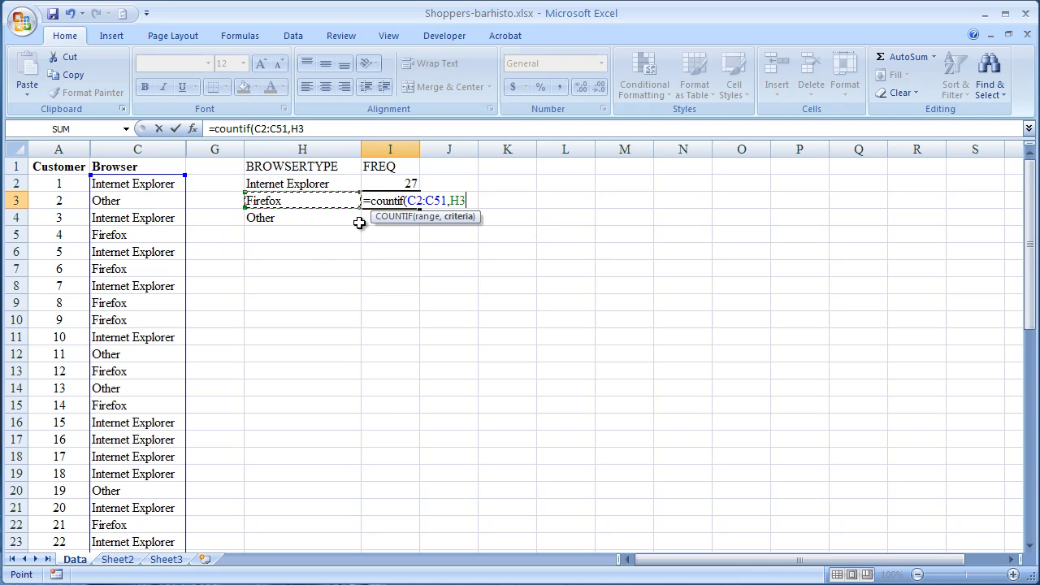
type(")")
key("Return")
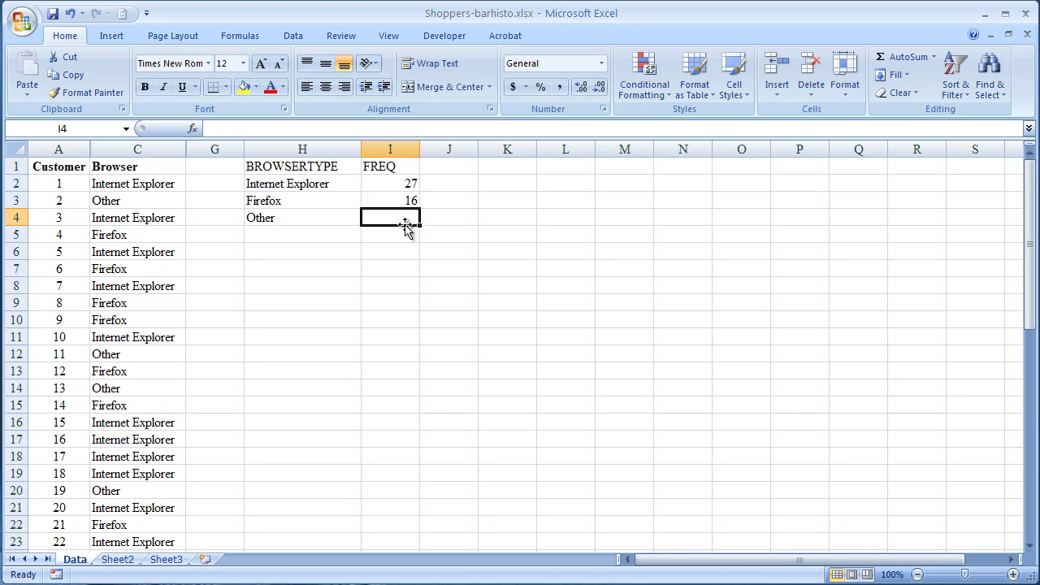
Enter =COUNTIF(C2:C51,H4) in I4, giving 7 for Other
type("=count")
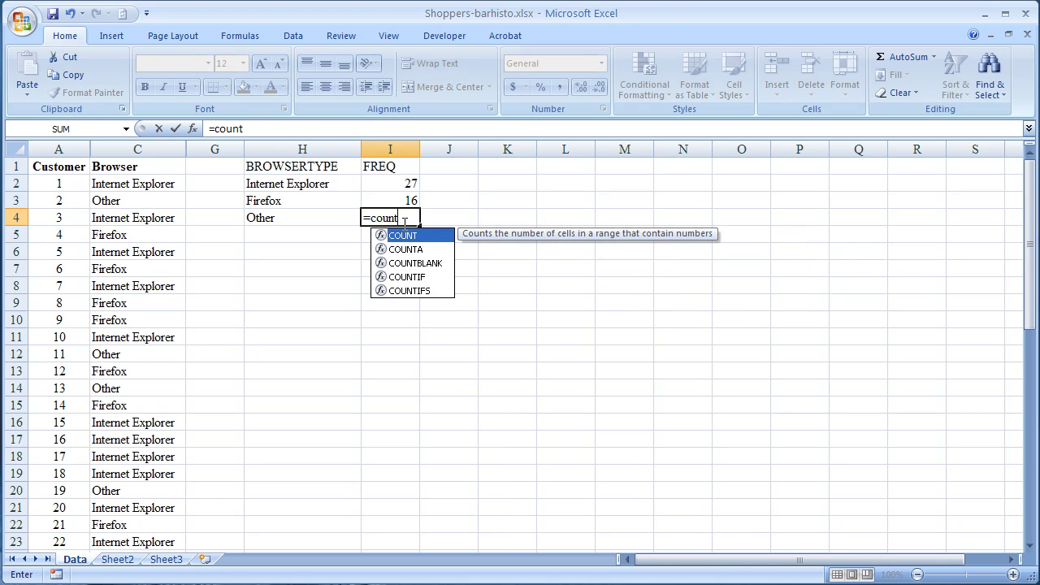
type("if(")
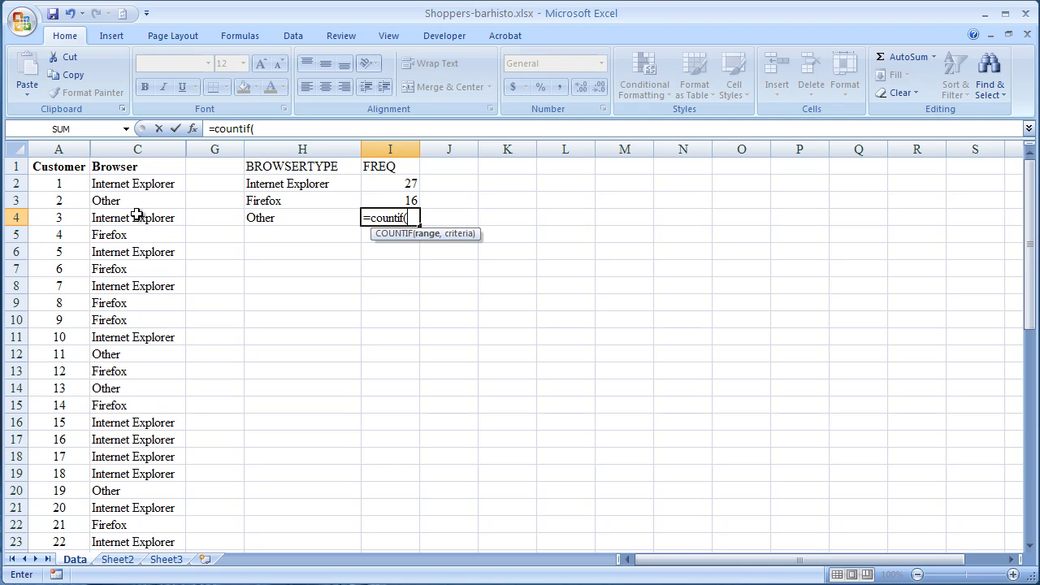
left_click_drag(135, 184, 135, 525)
scroll(1029, 185, "up", 10)
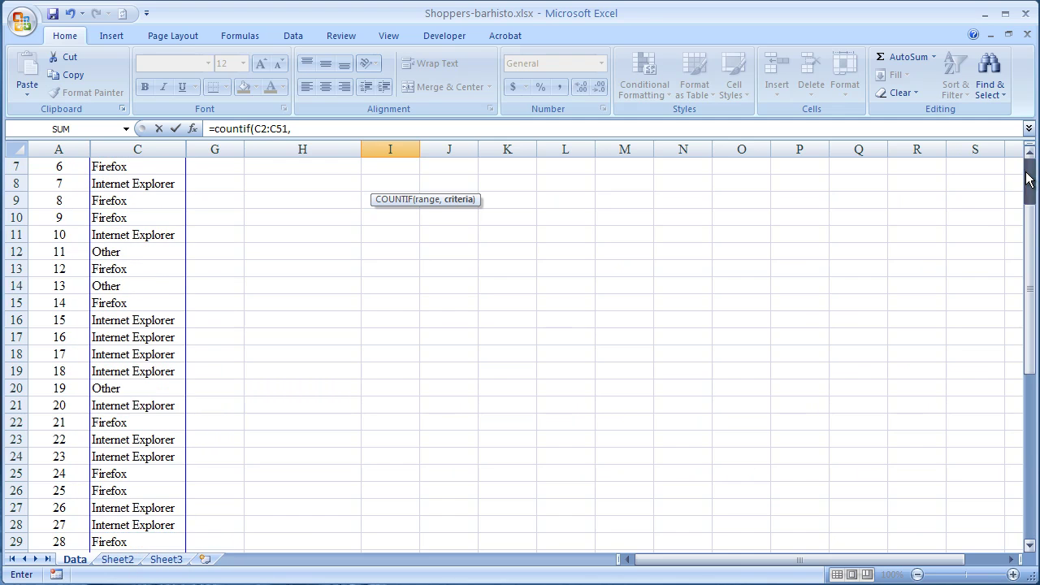
type(",")
left_click(255, 220)
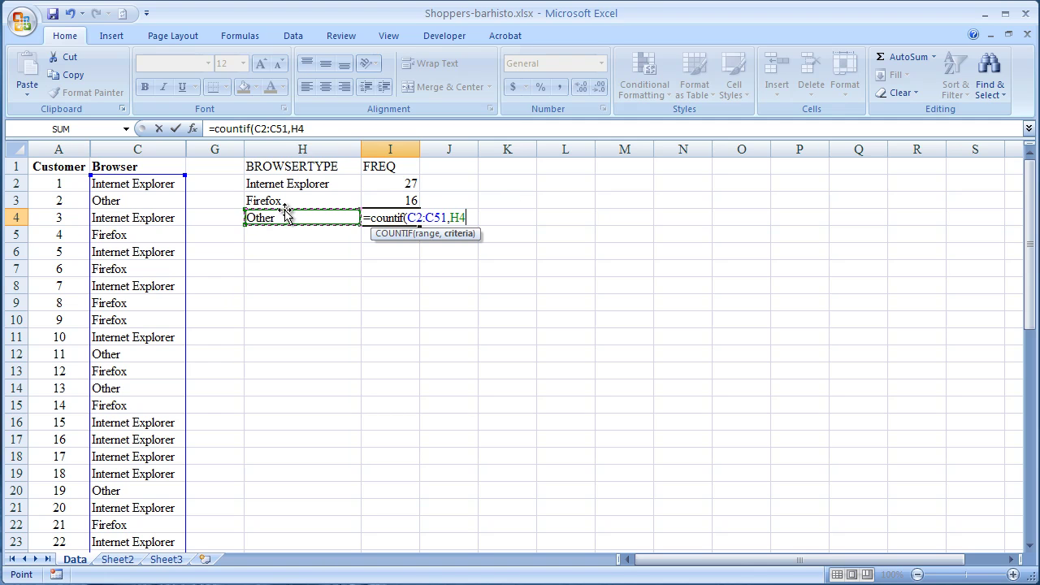
type(")")
key("Return")
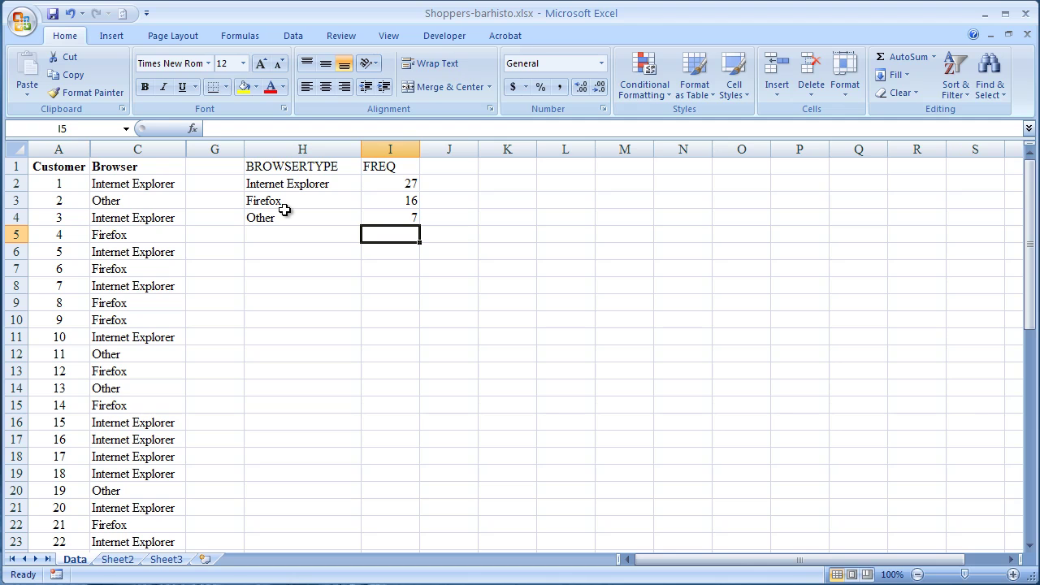
Total the counts with =SUM(I2:I4) in I5, showing 50, and centre column I
type("=")
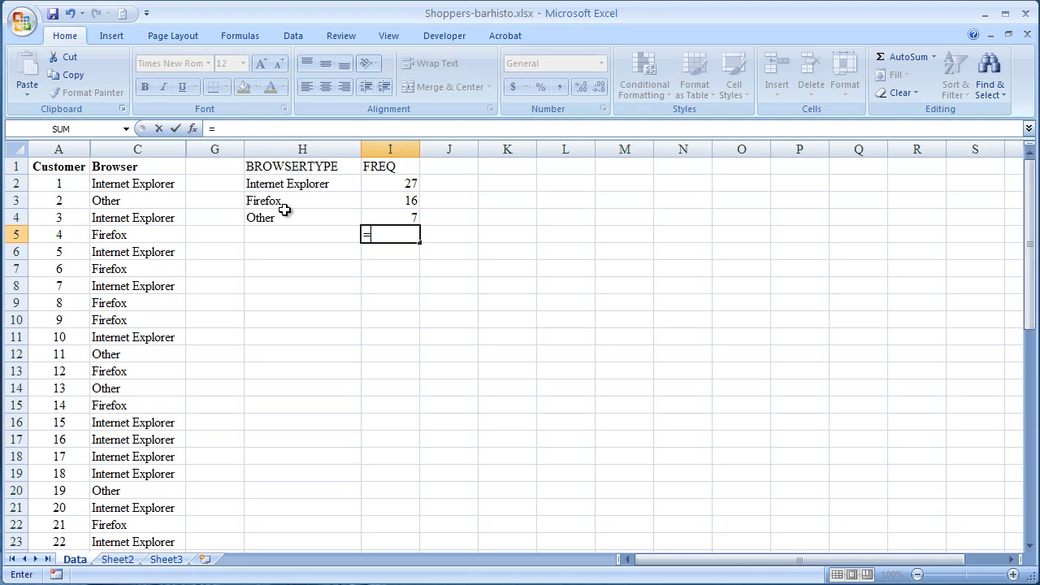
type("sum")
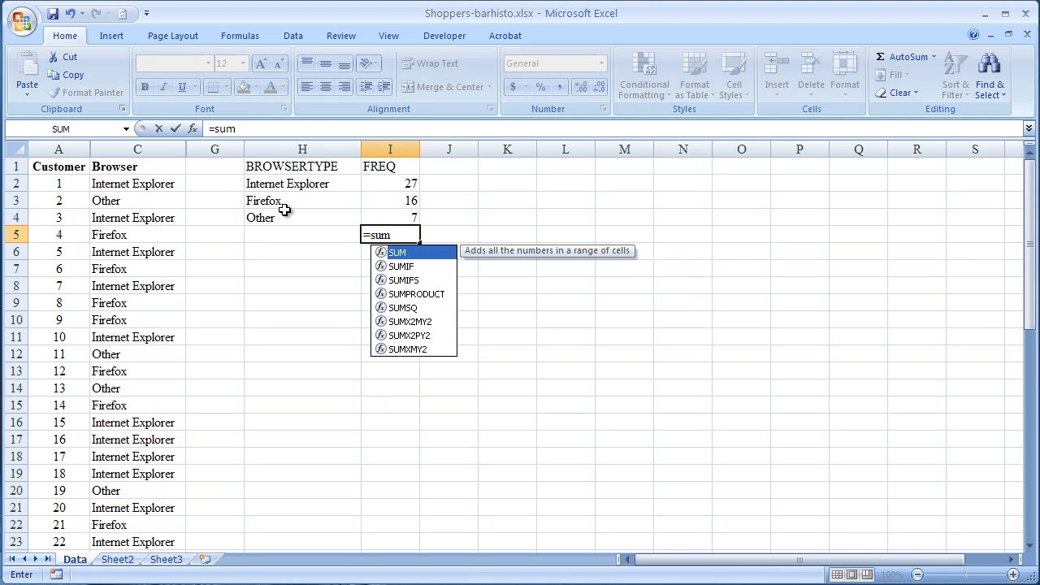
type("(")
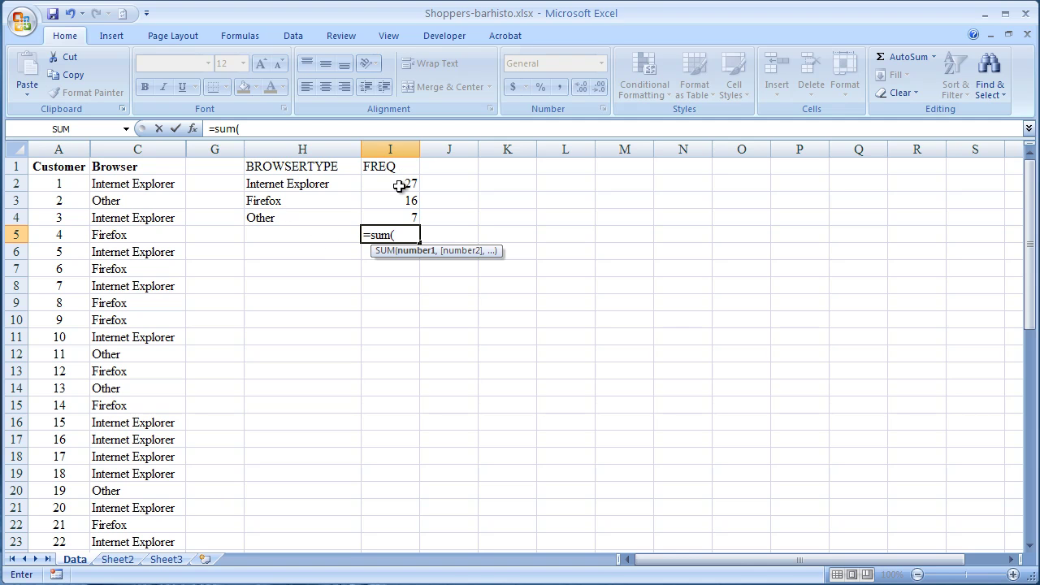
left_click_drag(399, 186, 397, 219)
type(")")
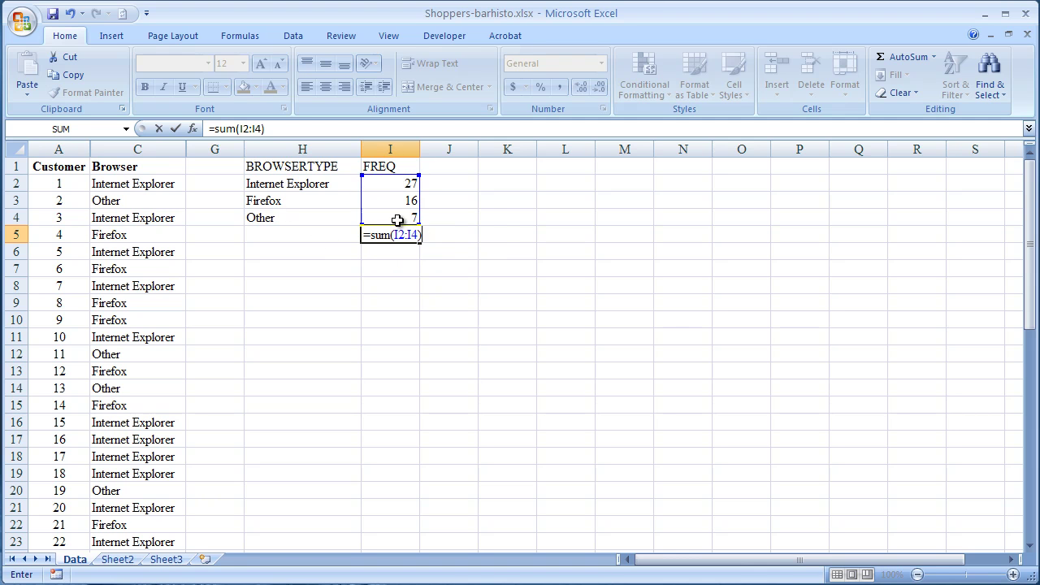
key("Return")
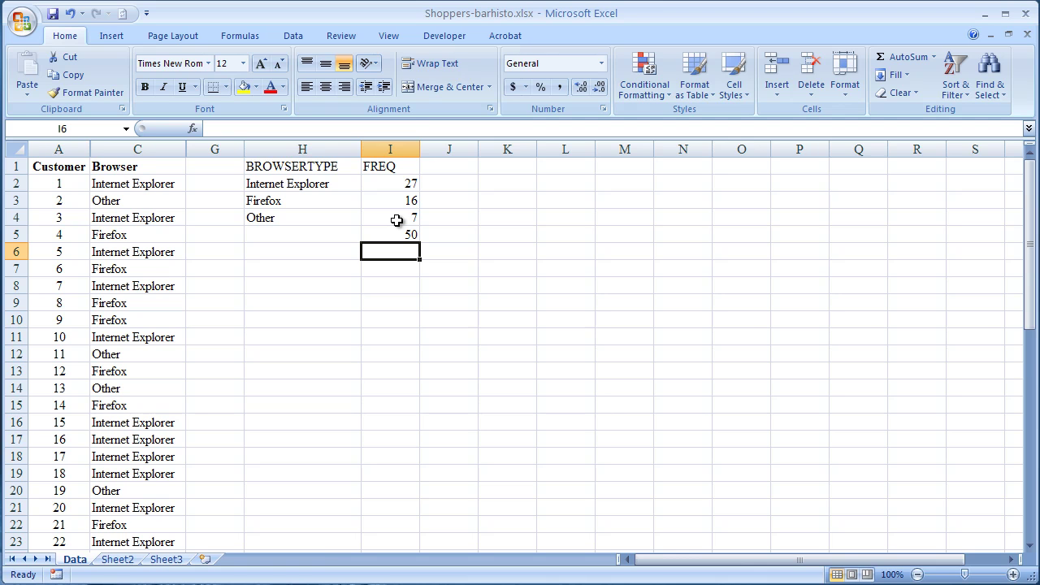
left_click(402, 151)
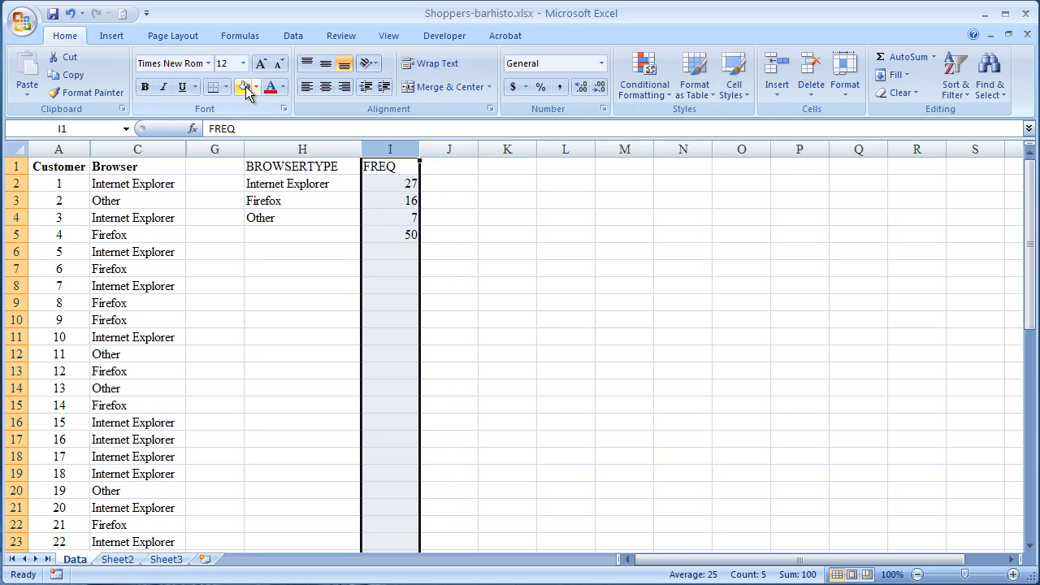
left_click(325, 87)
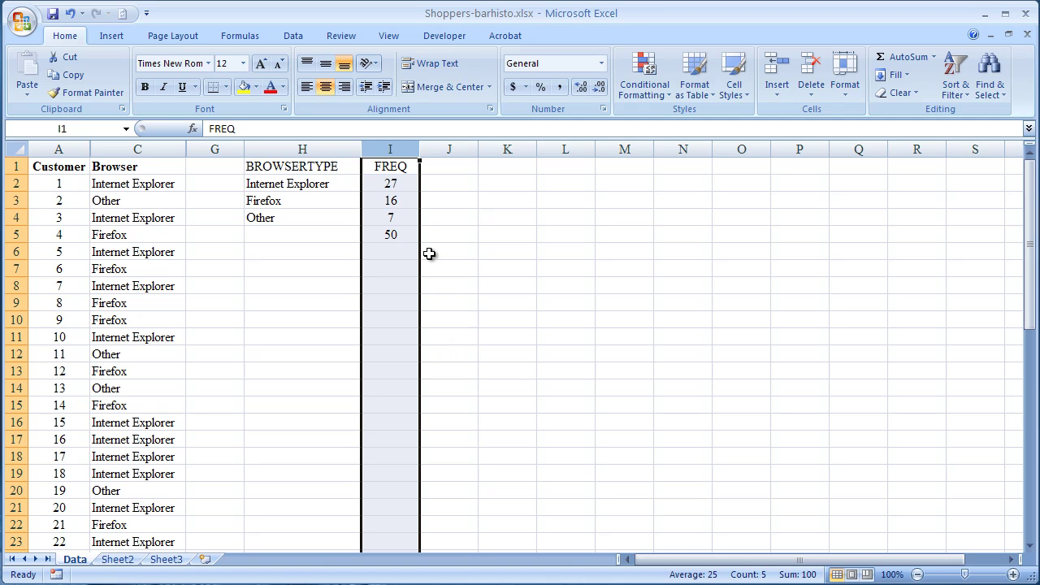
Insert a clustered column chart of the counts in I2:I4
left_click(395, 186)
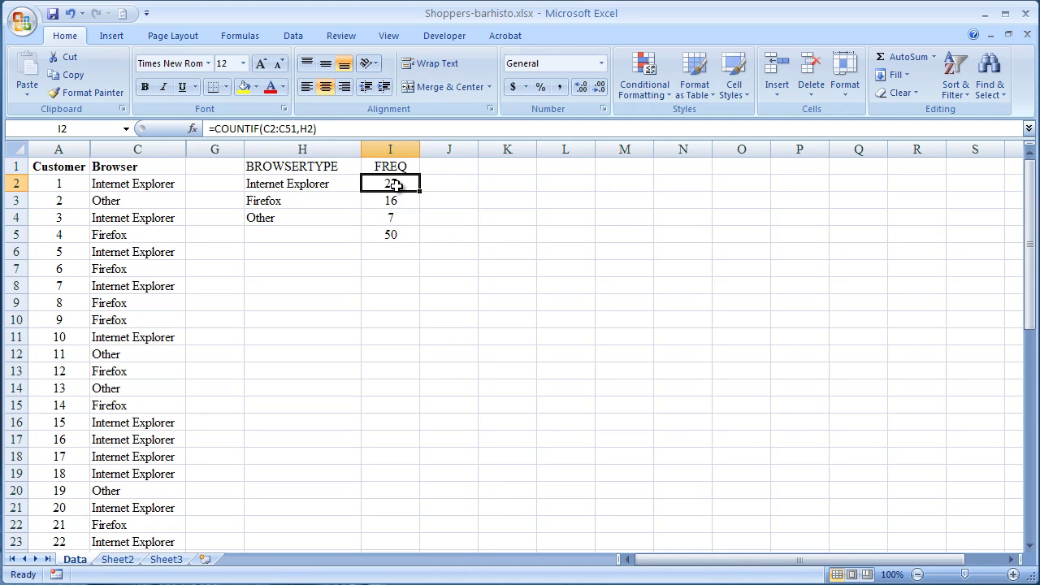
left_click_drag(395, 189, 397, 211)
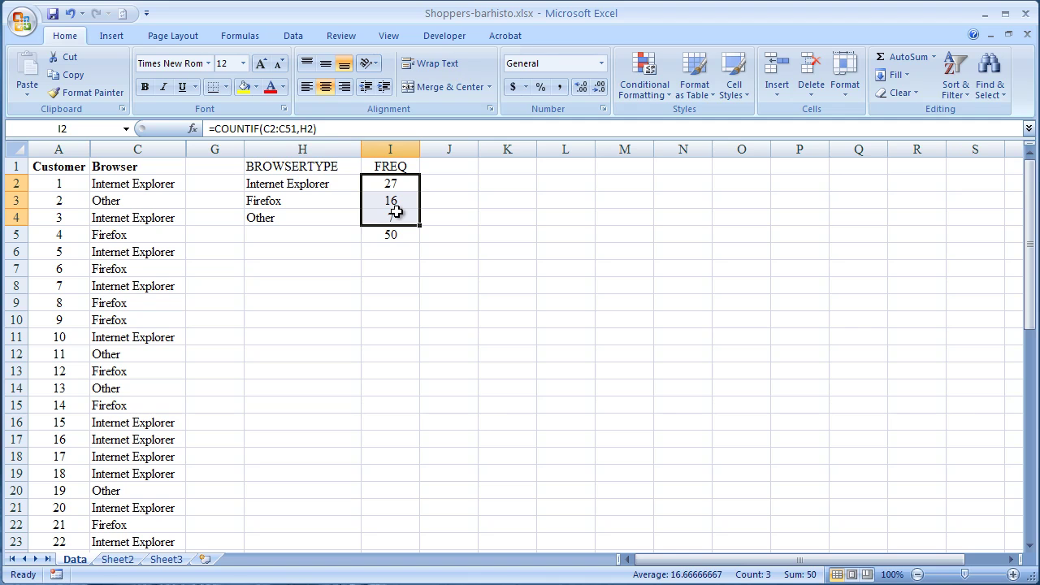
left_click(111, 37)
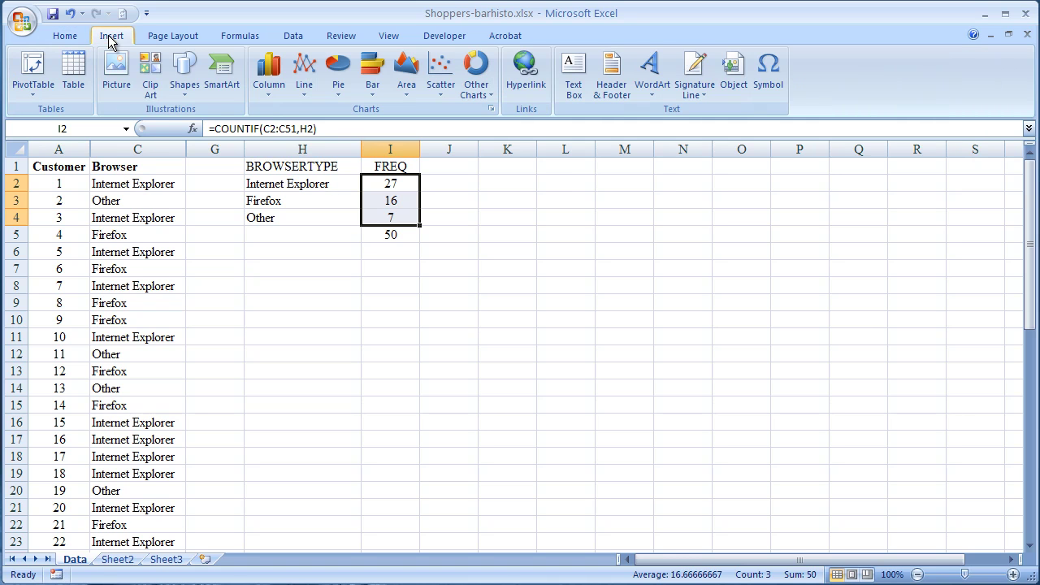
left_click(269, 94)
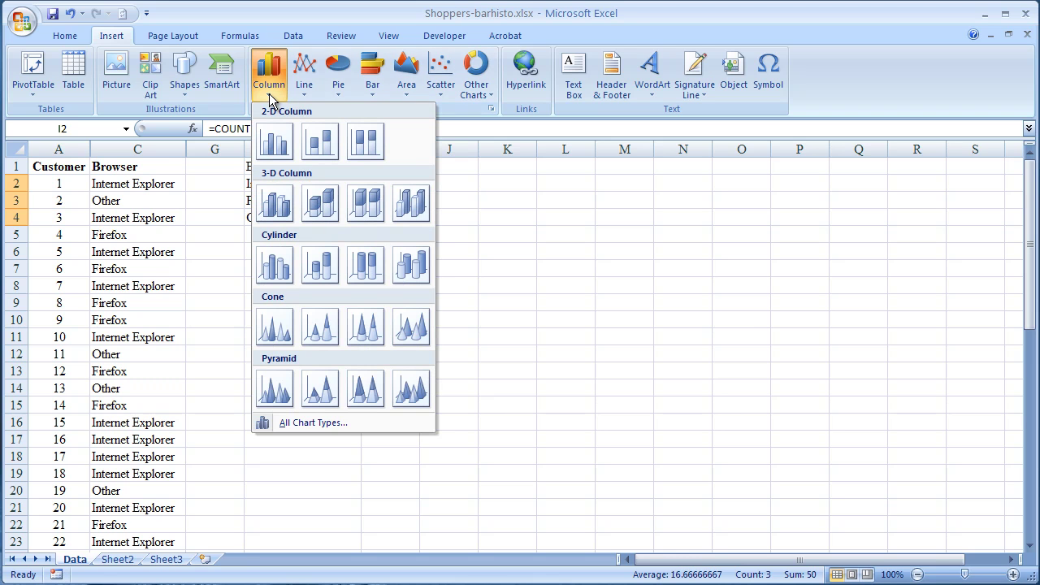
left_click(274, 147)
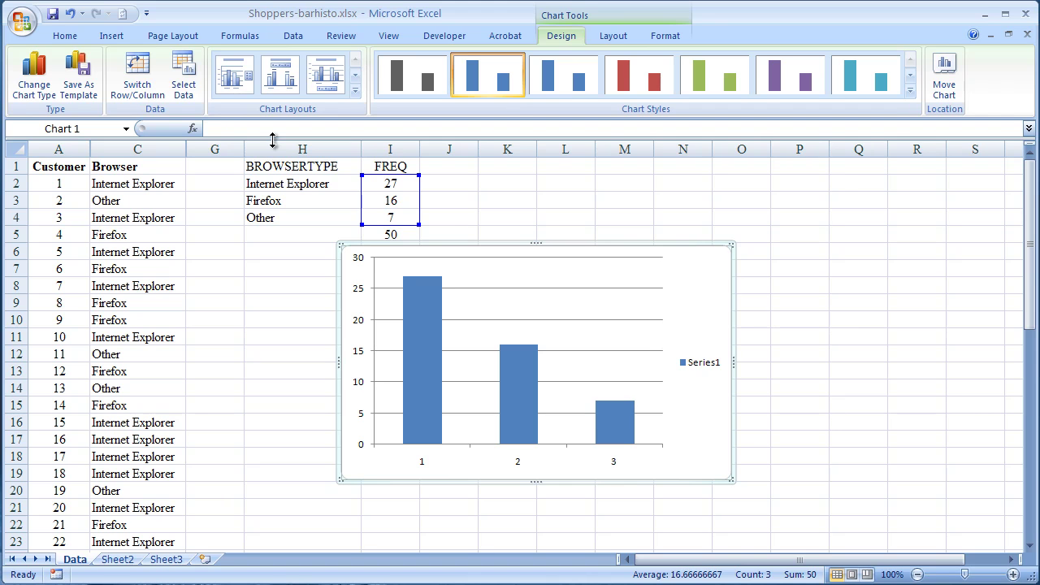
right_click(595, 247)
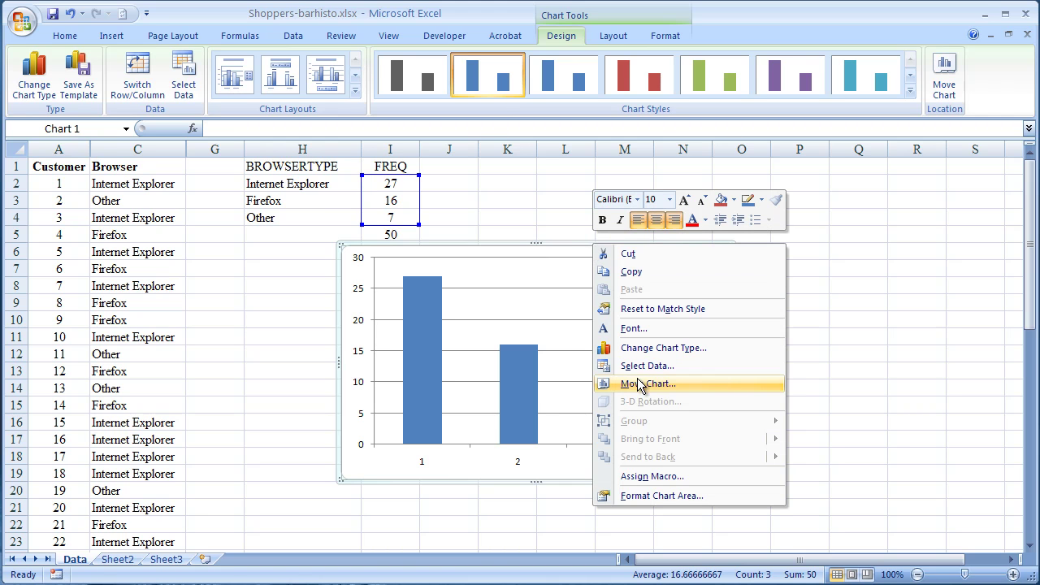
left_click(646, 384)
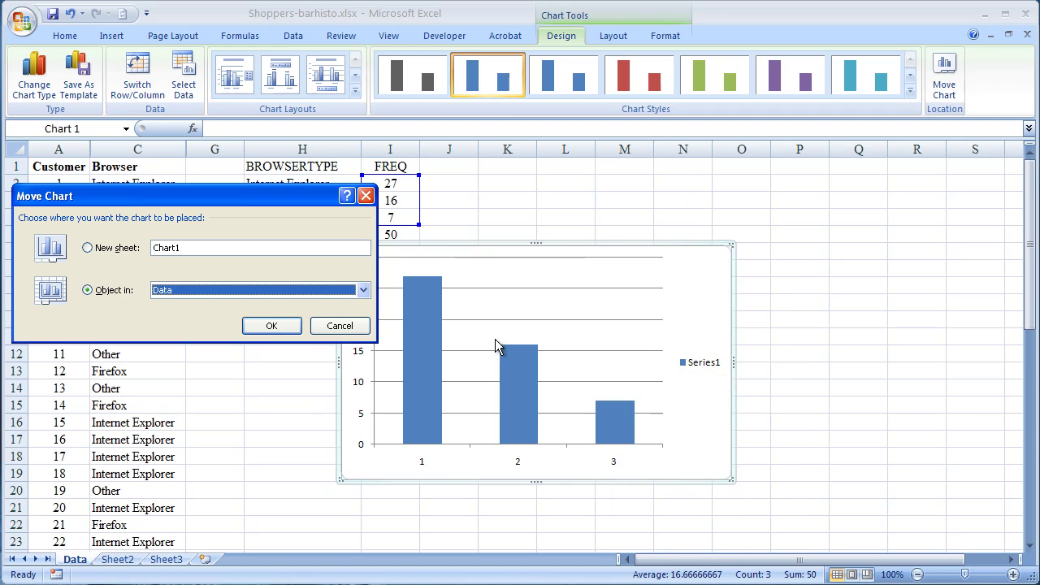
left_click(87, 248)
left_click(271, 326)
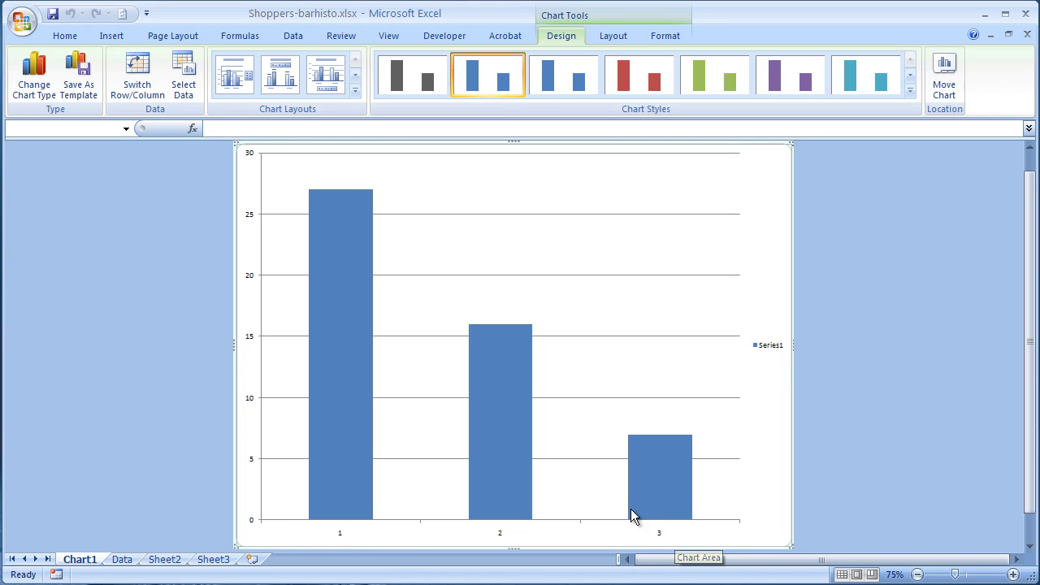
mouse_move(639, 464)
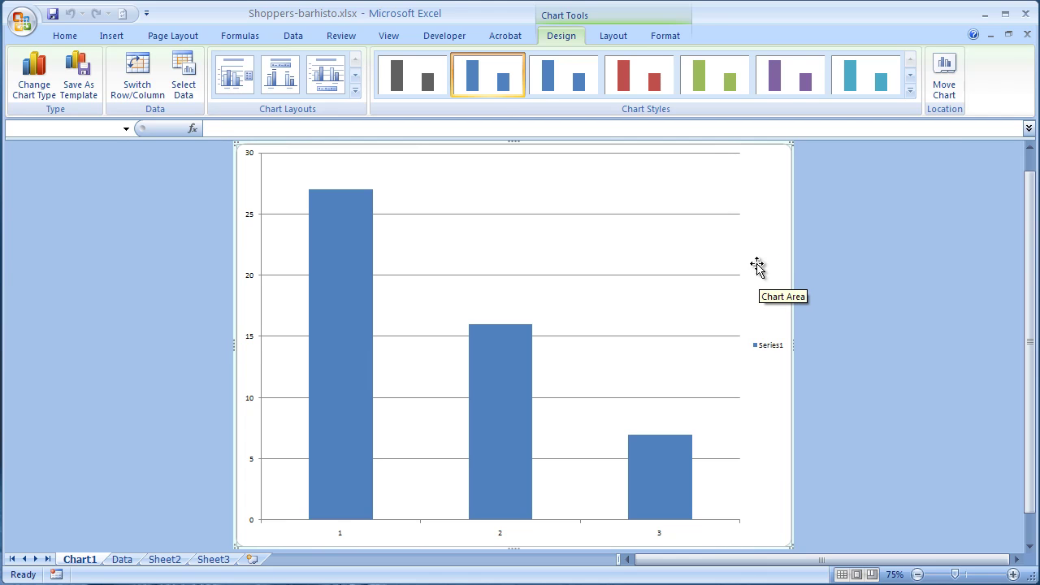
Set the chart's horizontal axis labels to Data!H2:H4 via Select Data
right_click(756, 198)
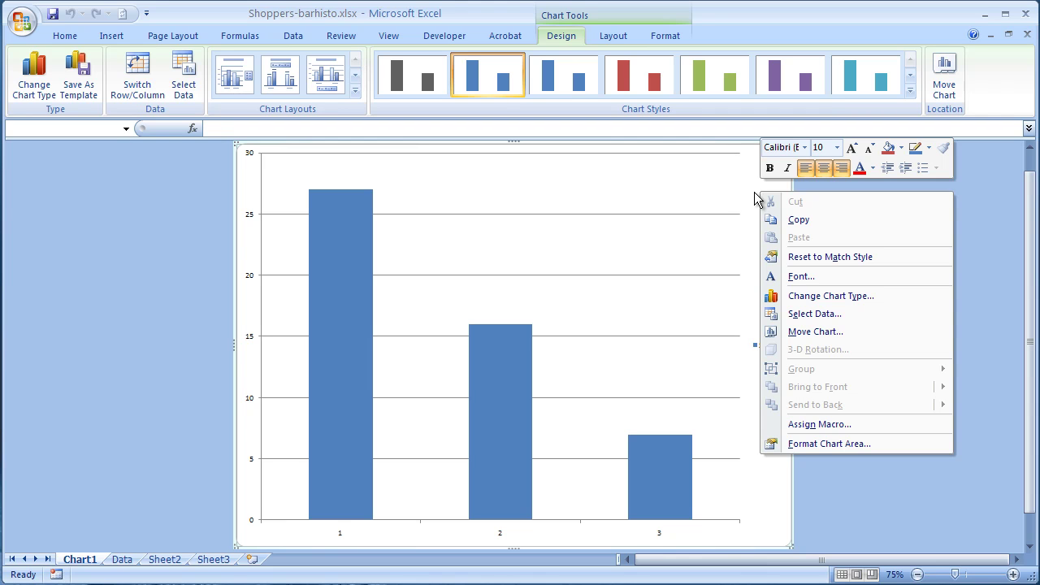
left_click(811, 315)
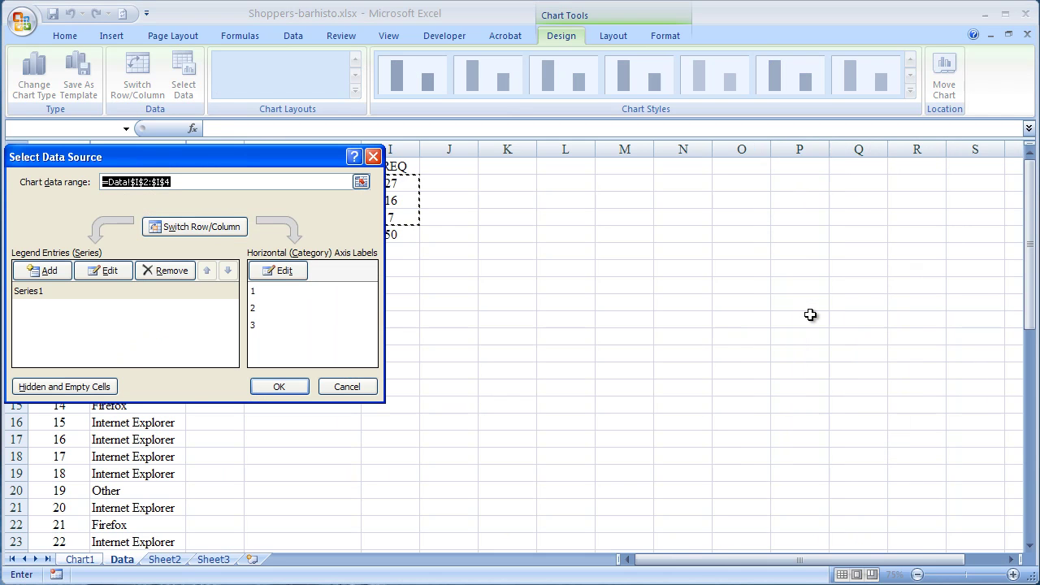
left_click(280, 272)
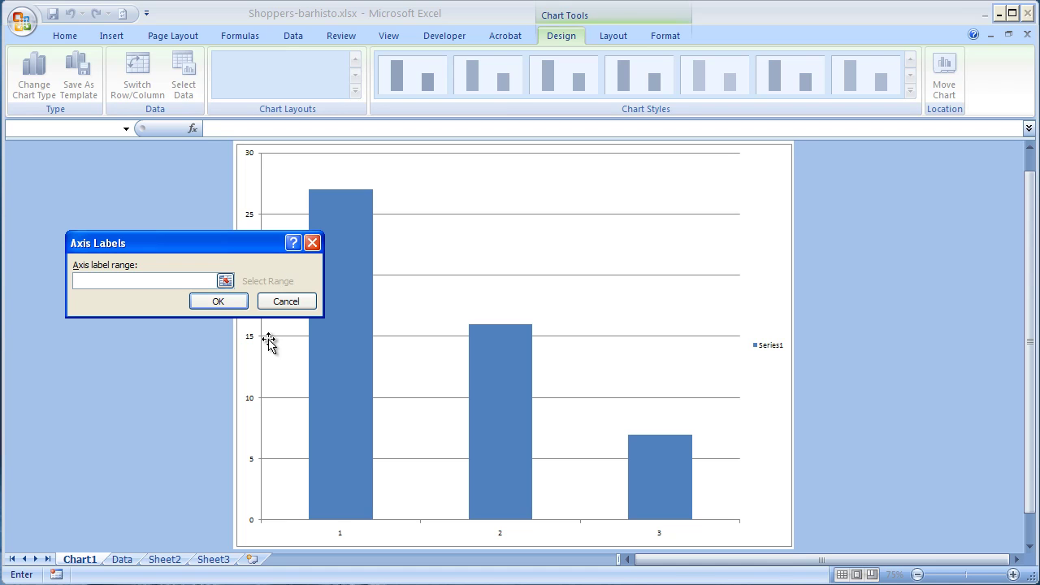
left_click(123, 559)
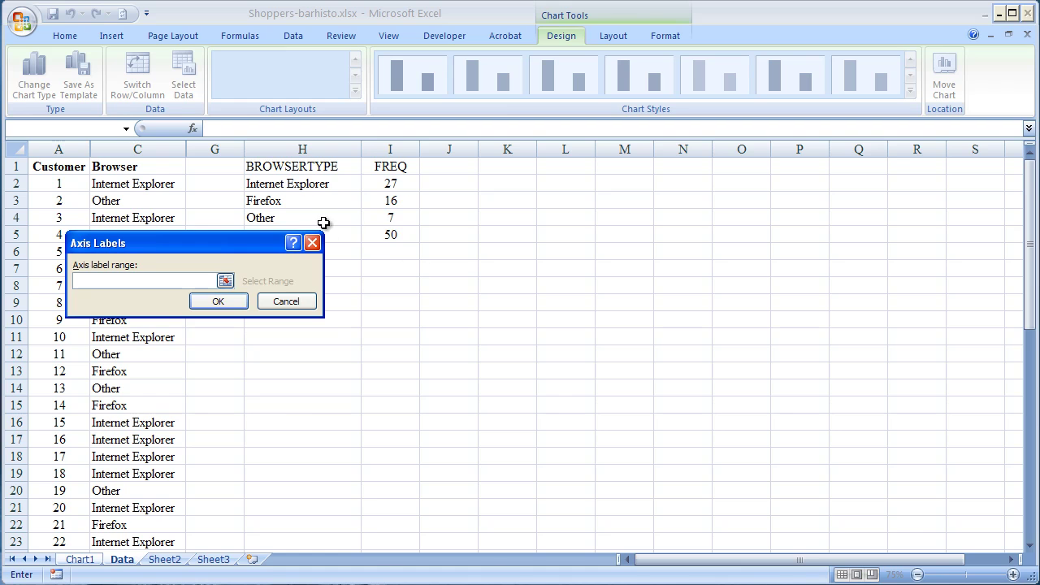
left_click_drag(289, 185, 287, 212)
left_click(231, 305)
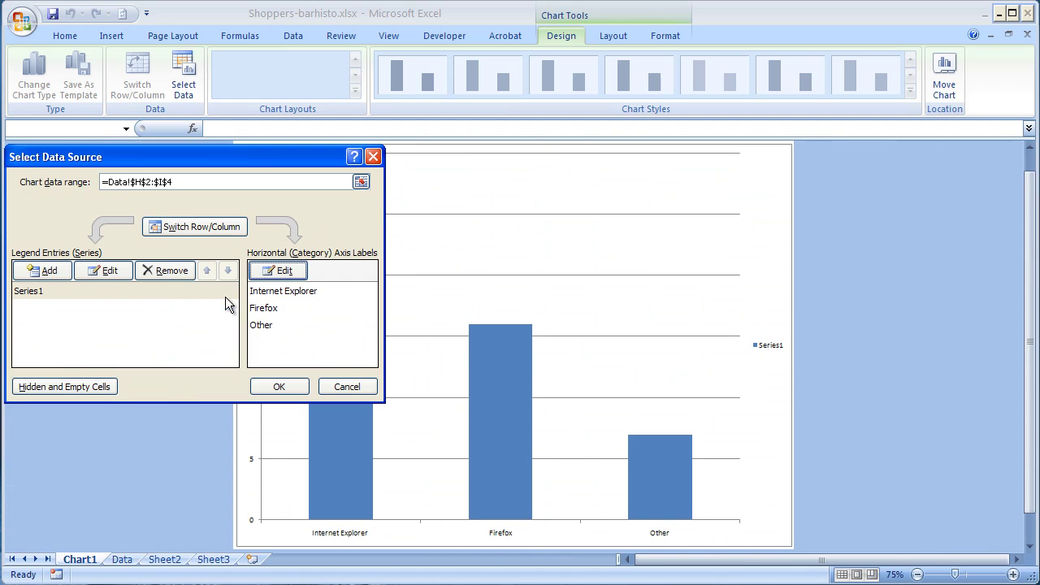
left_click(282, 385)
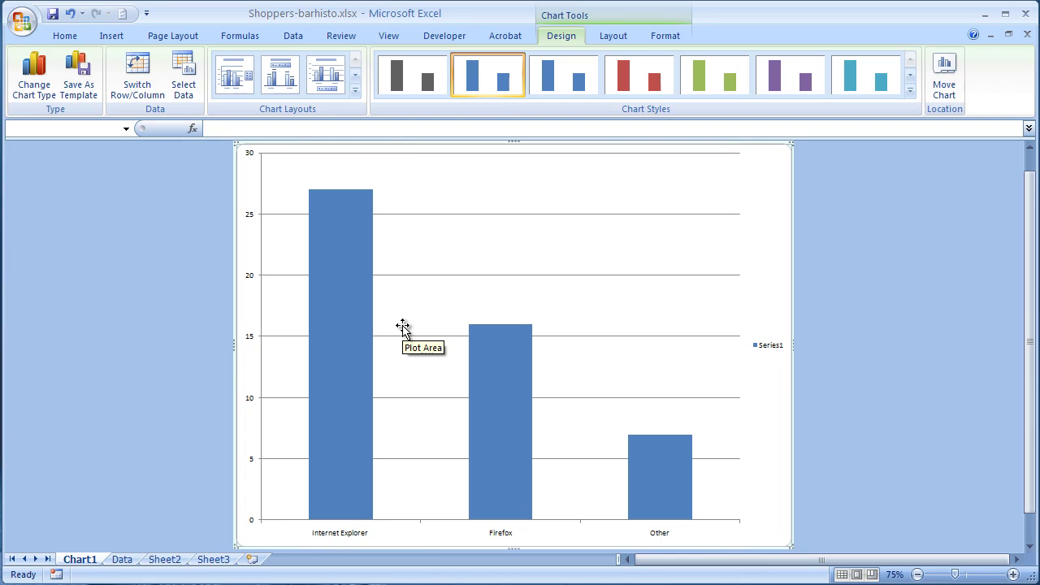
Add data labels 27, 16 and 7 to the column series
mouse_move(343, 276)
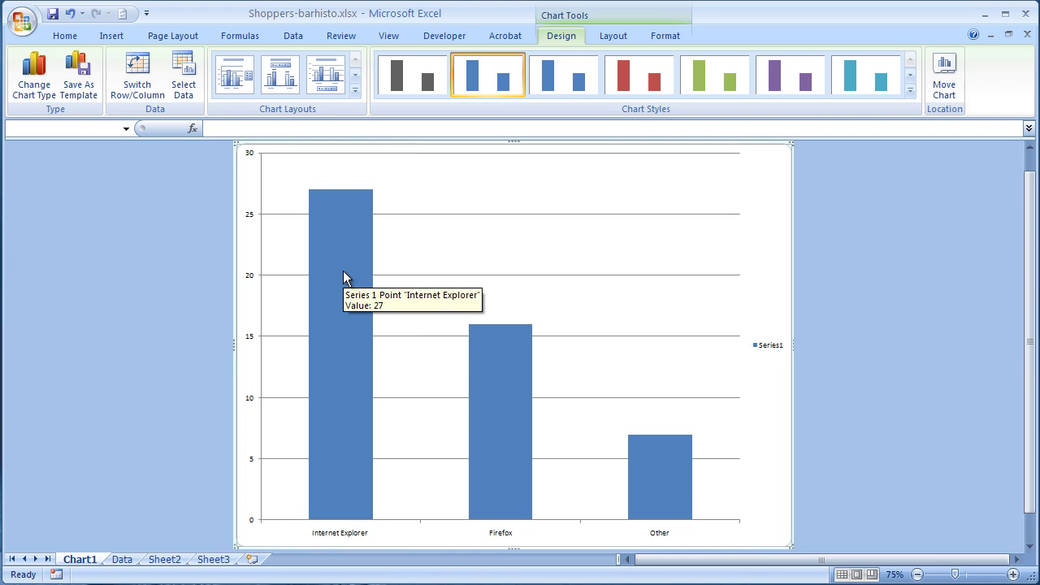
right_click(343, 277)
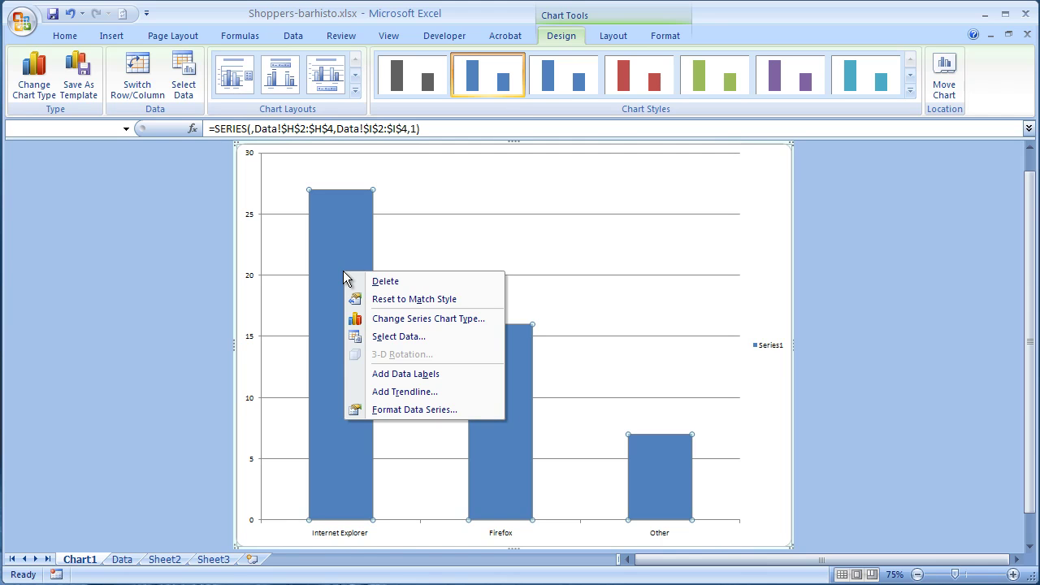
left_click(400, 375)
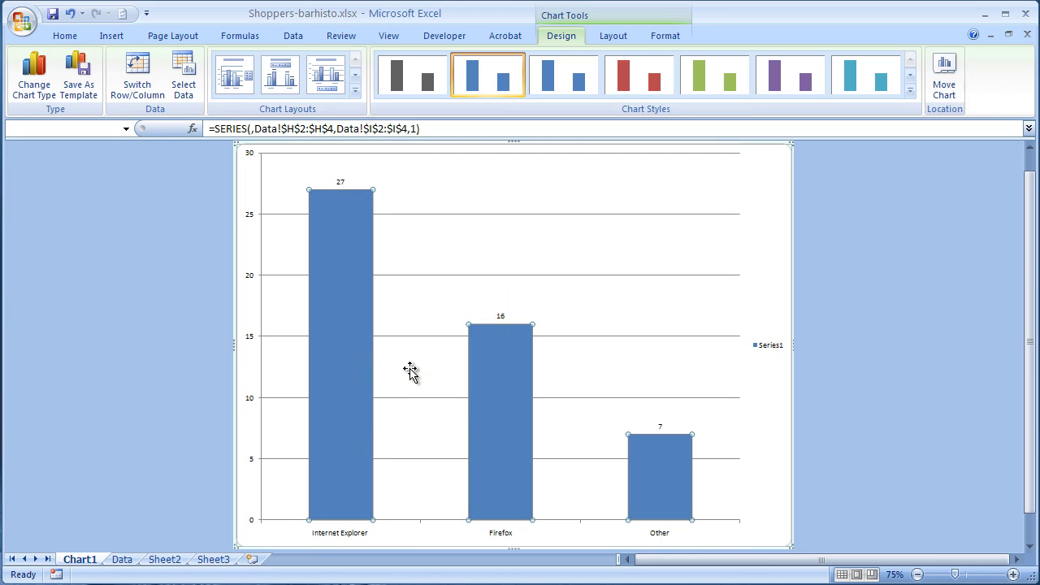
Try major vertical gridlines on the chart, then set vertical gridlines back to None
left_click(615, 38)
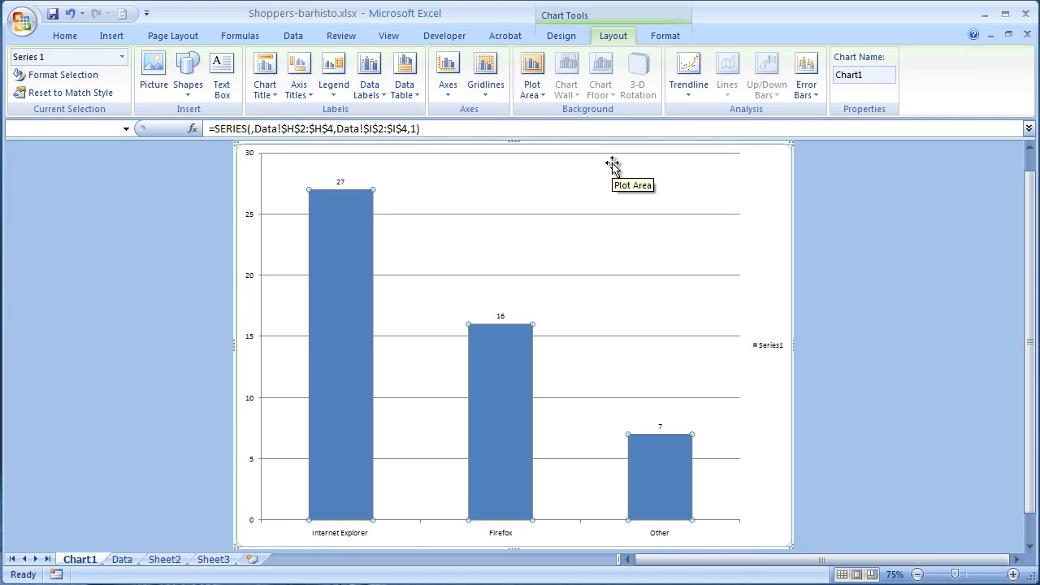
left_click(448, 90)
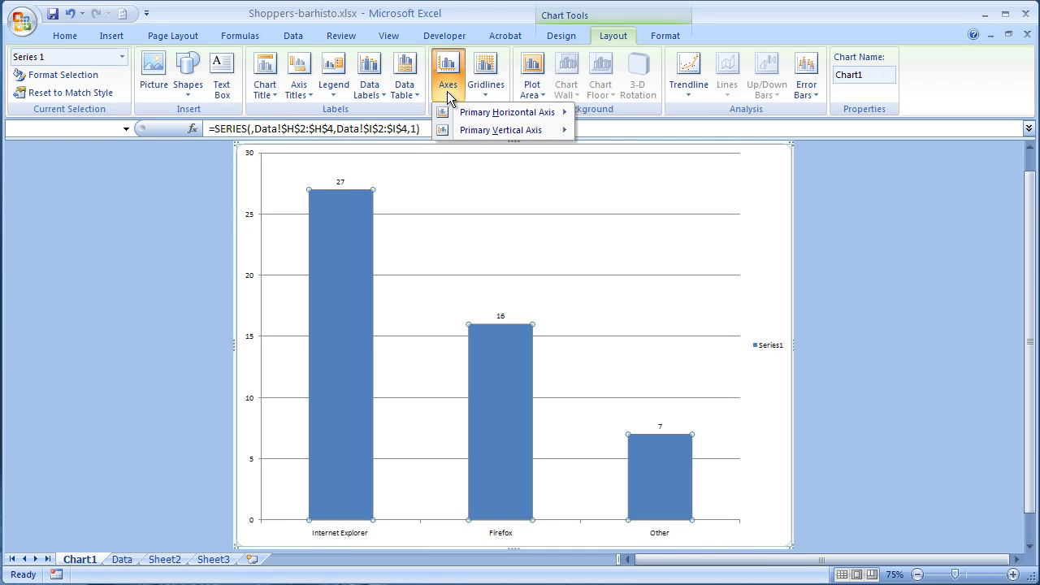
left_click(488, 96)
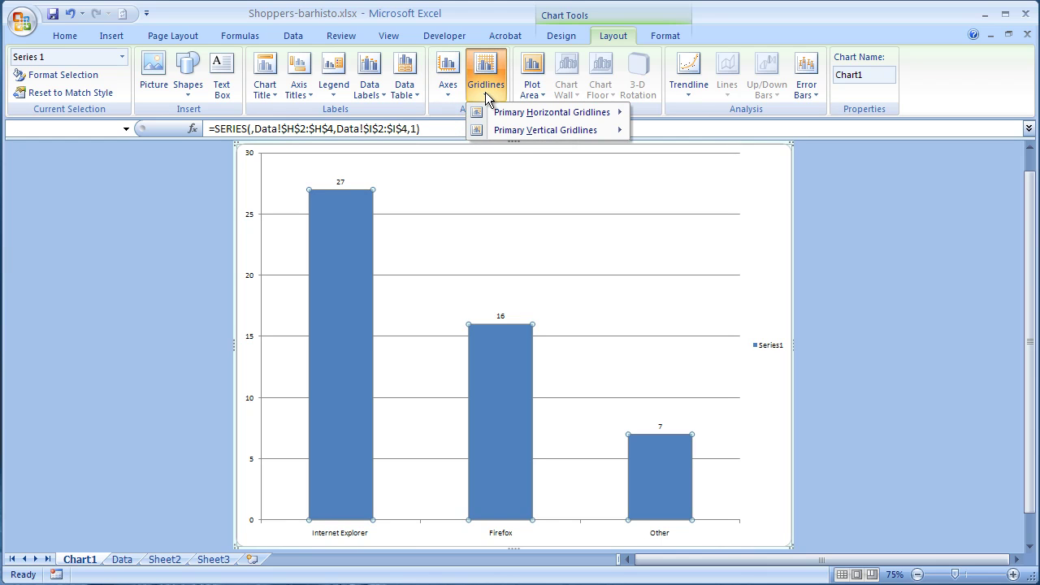
mouse_move(513, 137)
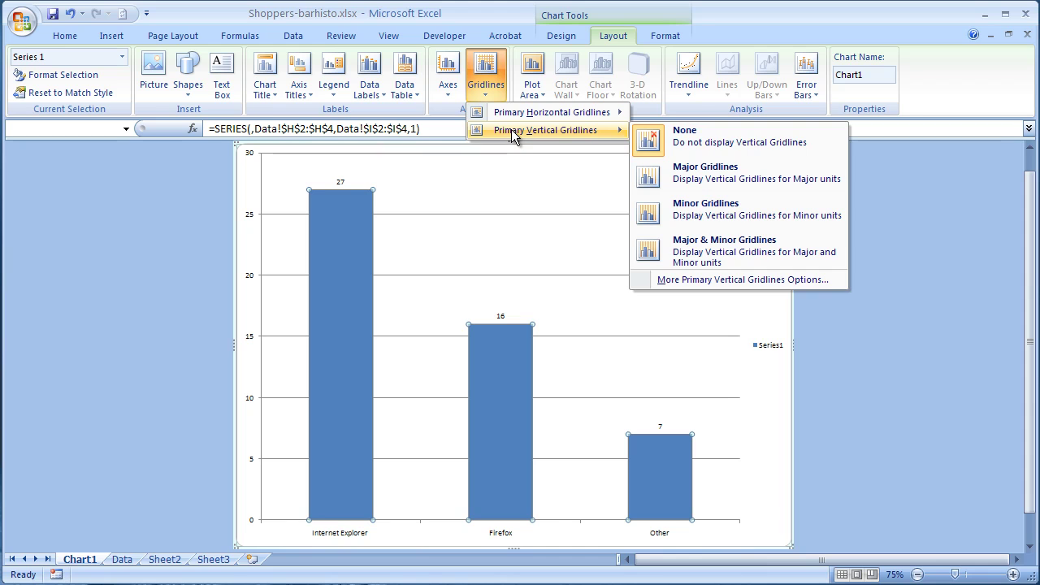
left_click(705, 175)
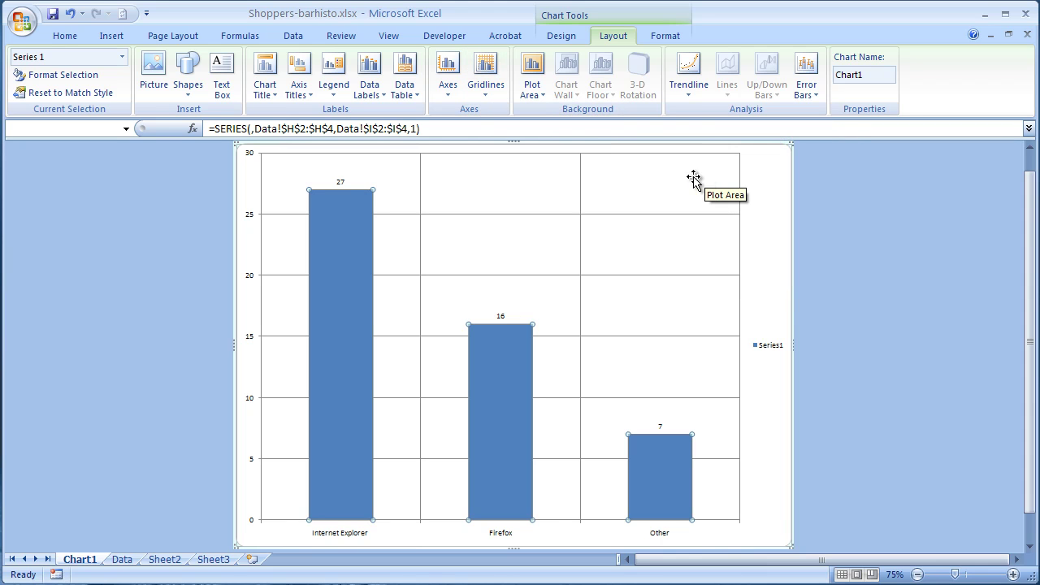
left_click(485, 95)
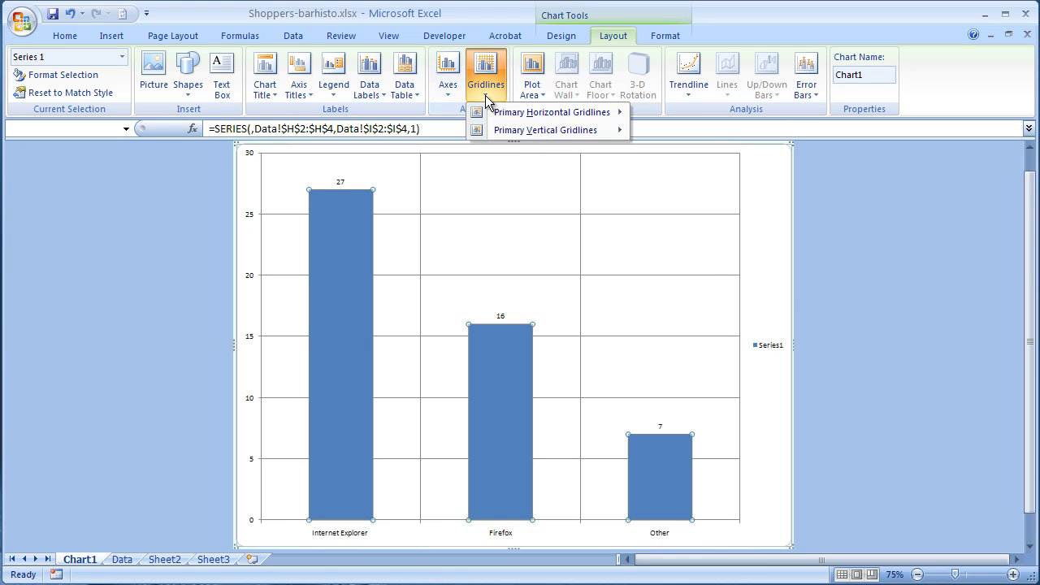
mouse_move(599, 132)
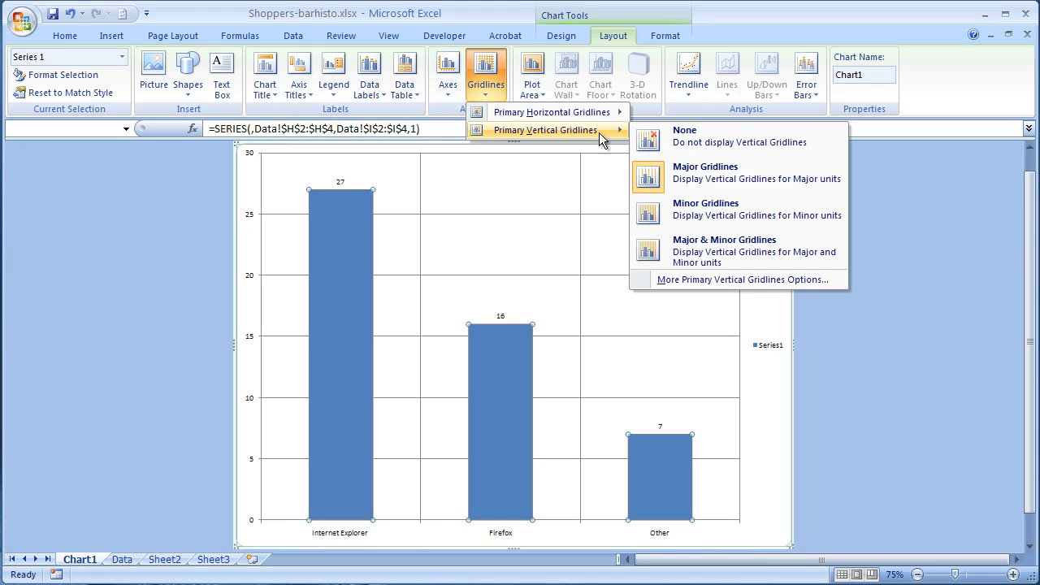
left_click(699, 172)
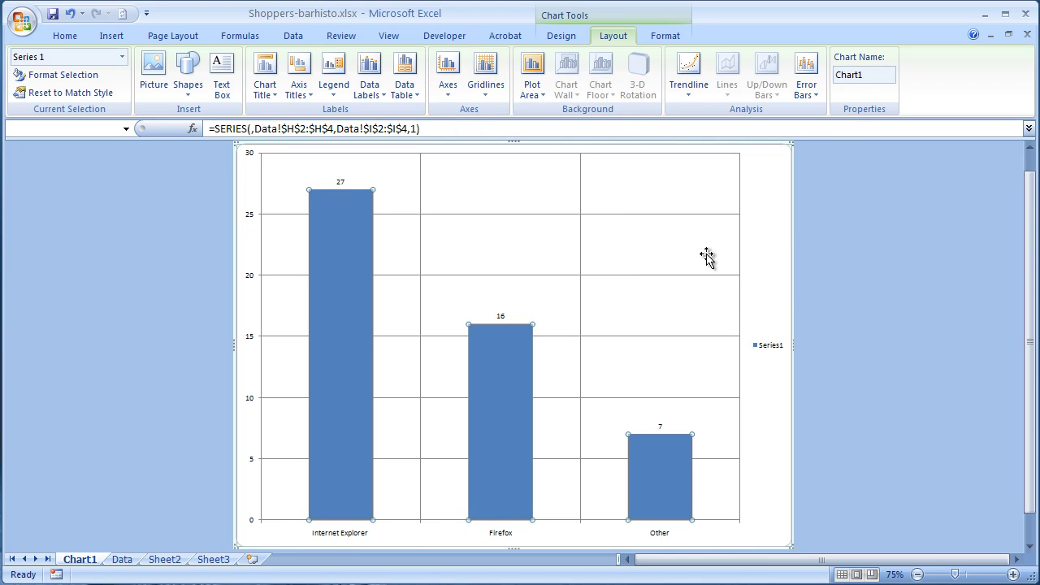
left_click(485, 90)
mouse_move(601, 131)
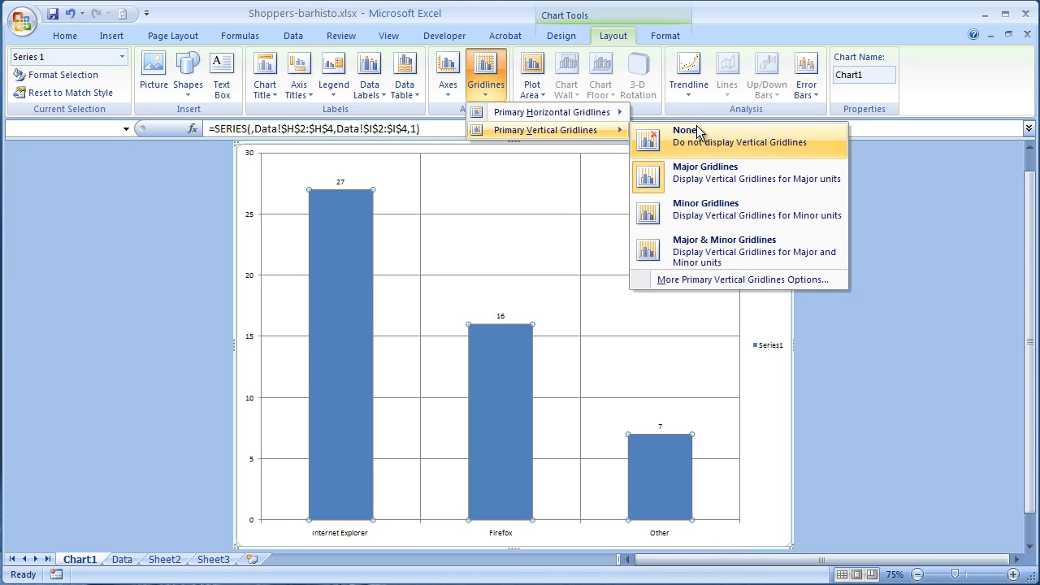
left_click(679, 145)
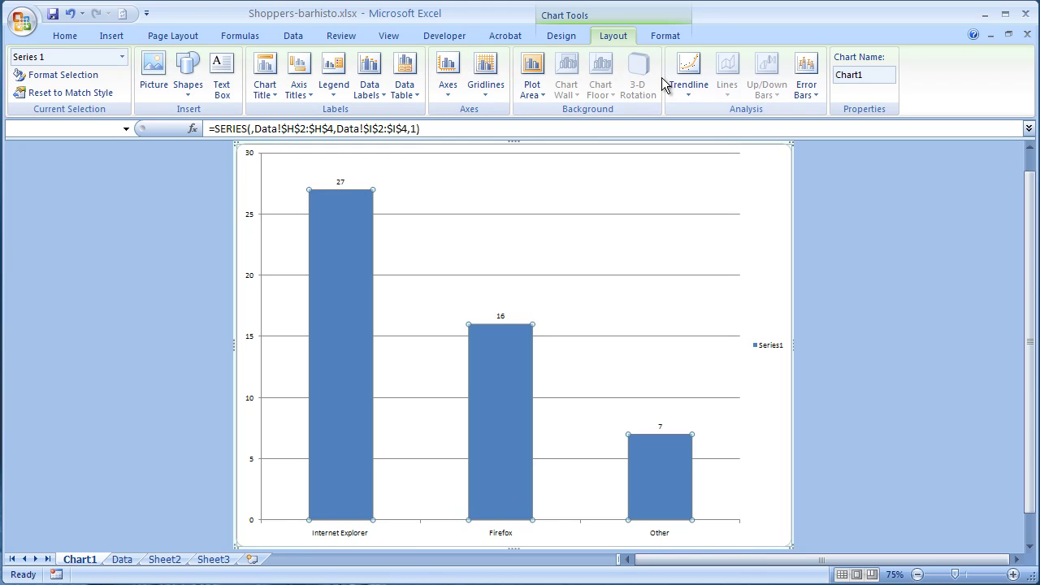
Add a Centered Overlay chart title, keeping the 'Chart Title' placeholder text
left_click(274, 91)
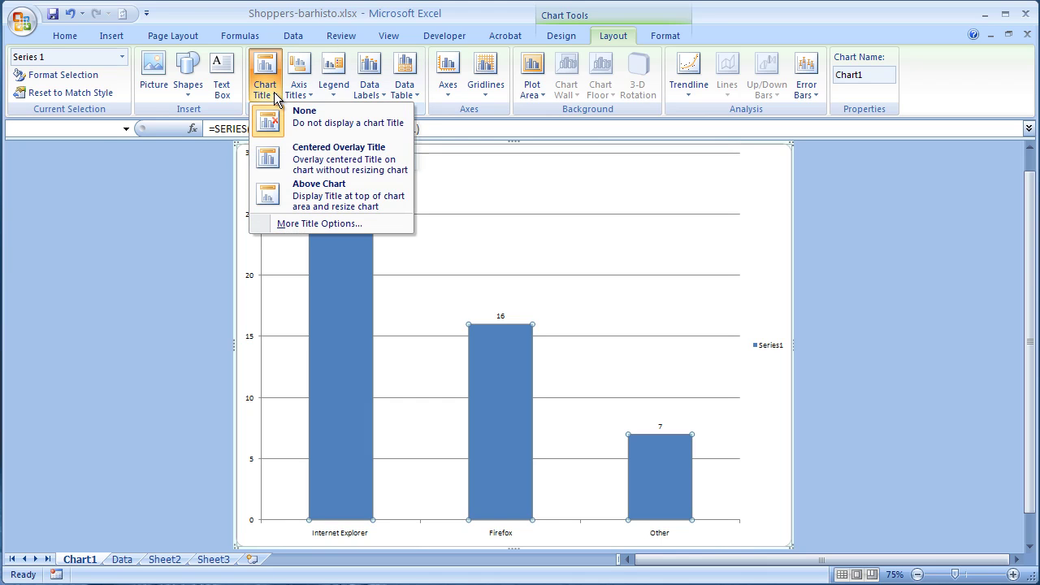
left_click(345, 156)
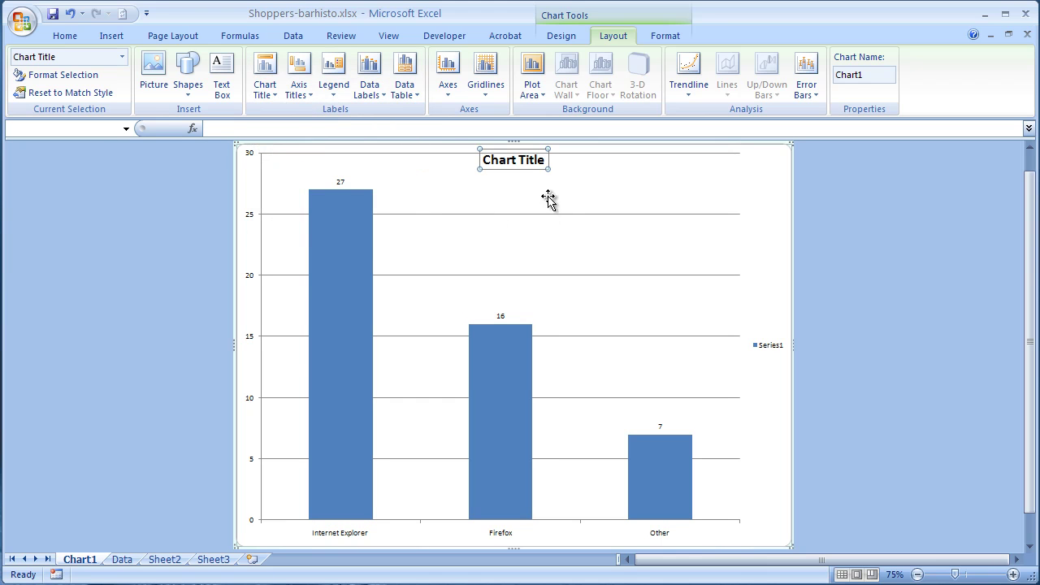
left_click(517, 161)
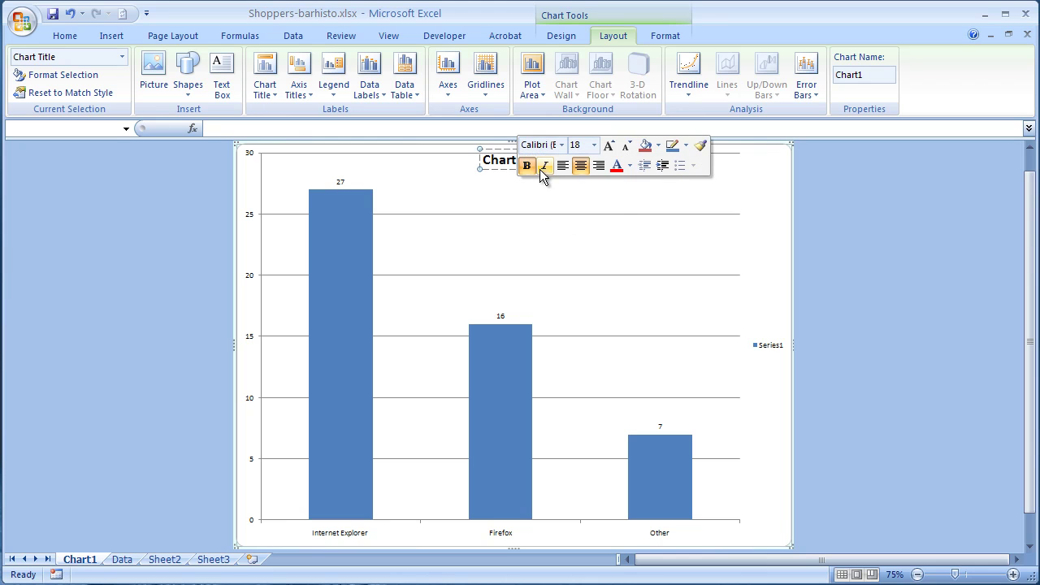
left_click(615, 220)
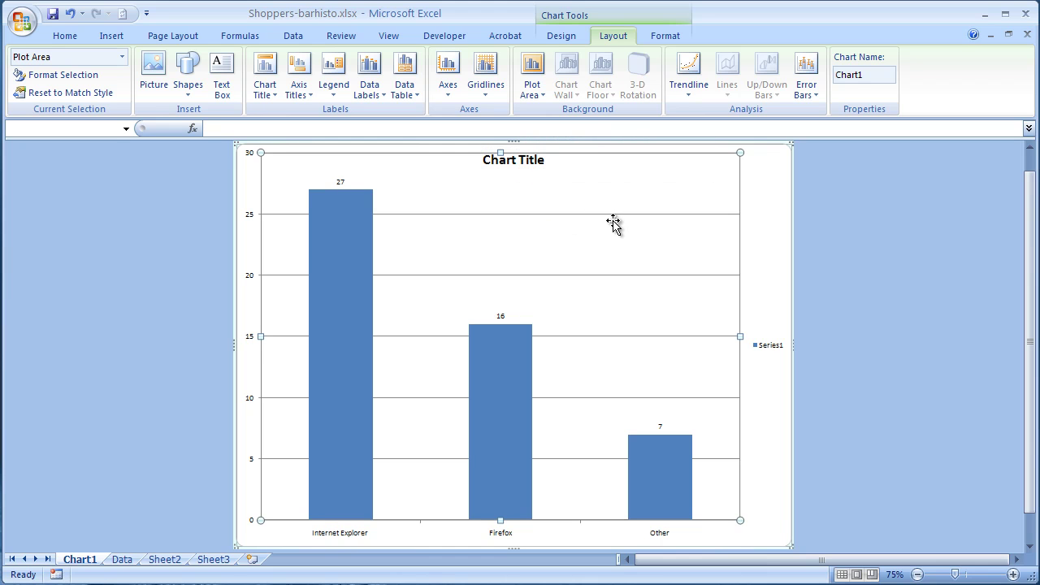